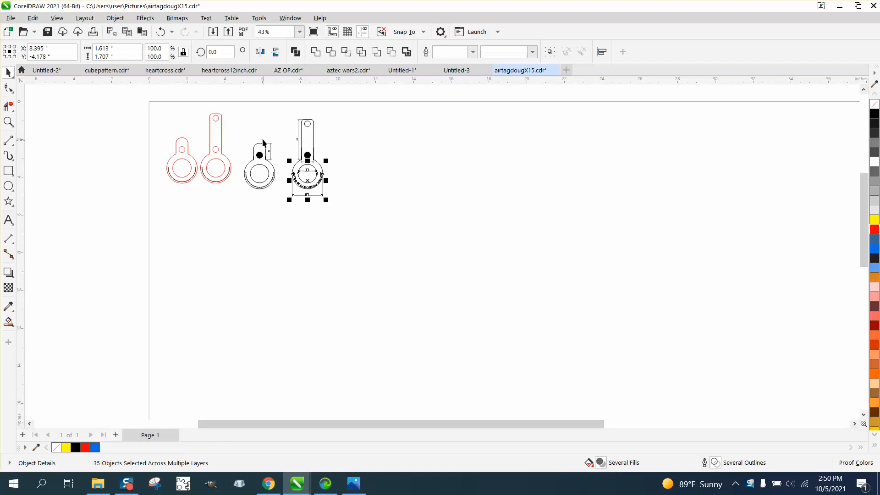
Move both black dimensioned templates away from the red pair, centering them at about X 10.5 in and Y -11.1 in
{"action": "left_click_drag", "start_coordinate": [240, 106], "coordinate": [248, 151]}
{"action": "left_click_drag", "start_coordinate": [334, 215], "coordinate": [335, 214]}
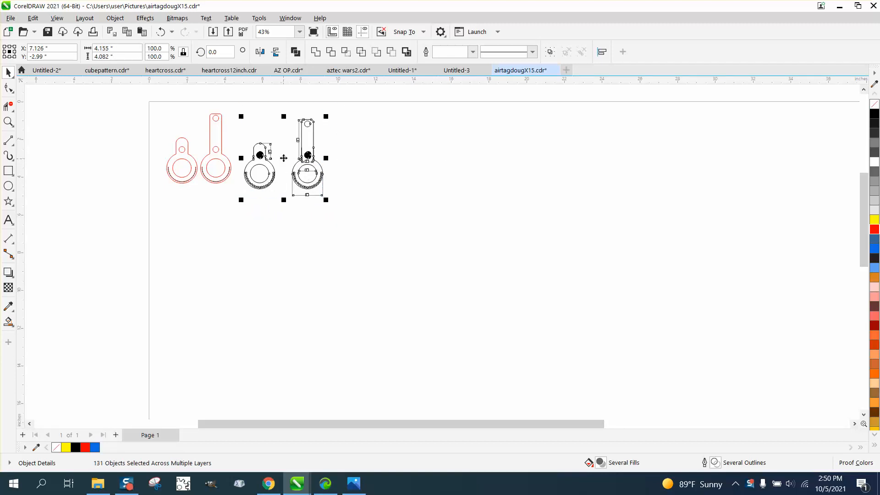
{"action": "left_click_drag", "start_coordinate": [294, 161], "coordinate": [508, 357]}
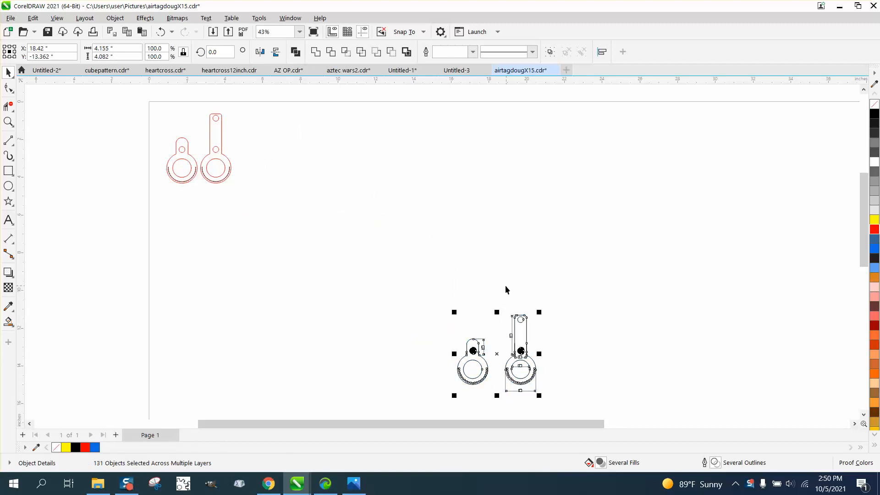
{"action": "scroll", "coordinate": [417, 267], "scroll_direction": "down", "scroll_amount": 2}
{"action": "left_click_drag", "start_coordinate": [431, 276], "coordinate": [399, 289]}
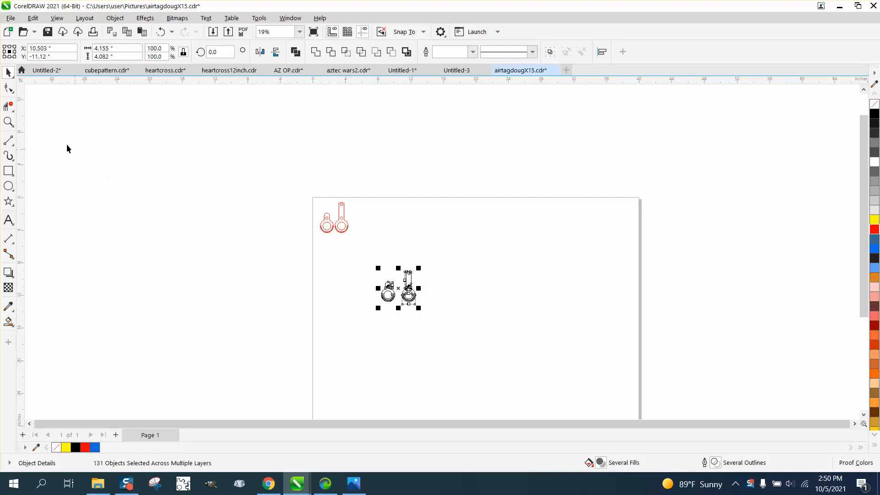
Deselect the templates and change the document units to millimeters
{"action": "left_click", "coordinate": [9, 122]}
{"action": "left_click_drag", "start_coordinate": [351, 254], "coordinate": [482, 337]}
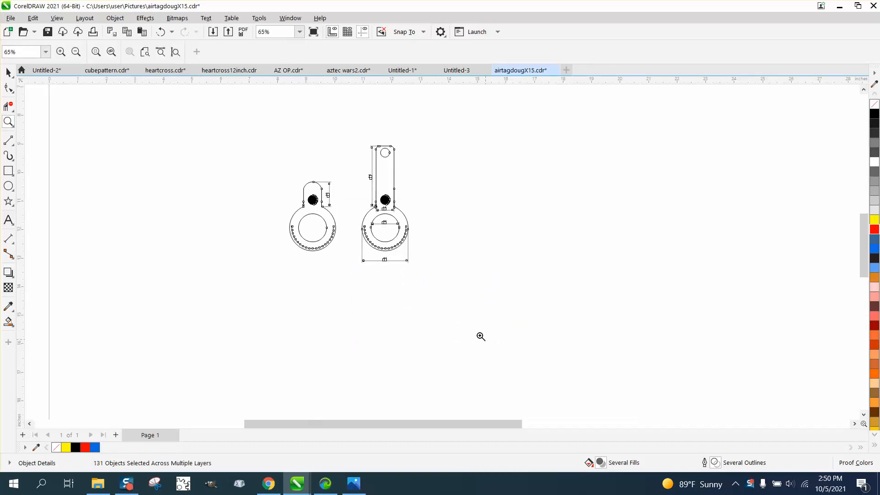
{"action": "left_click_drag", "start_coordinate": [331, 142], "coordinate": [472, 298]}
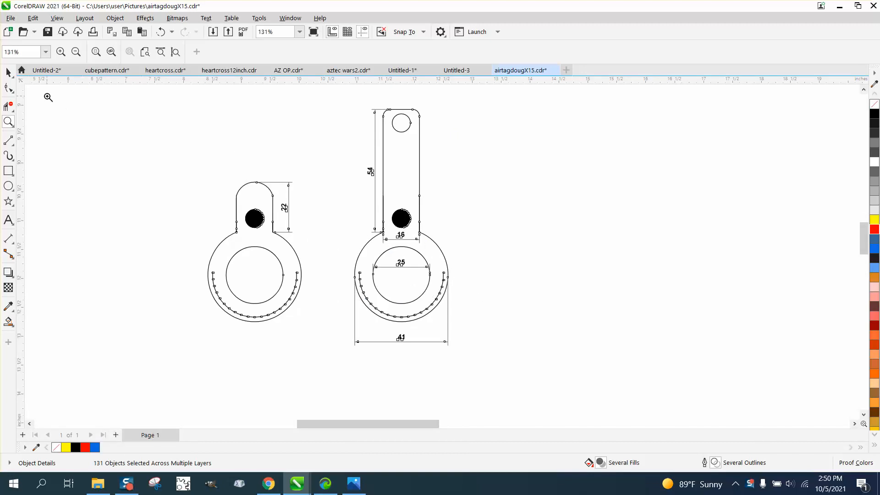
{"action": "left_click", "coordinate": [8, 73]}
{"action": "left_click", "coordinate": [78, 116]}
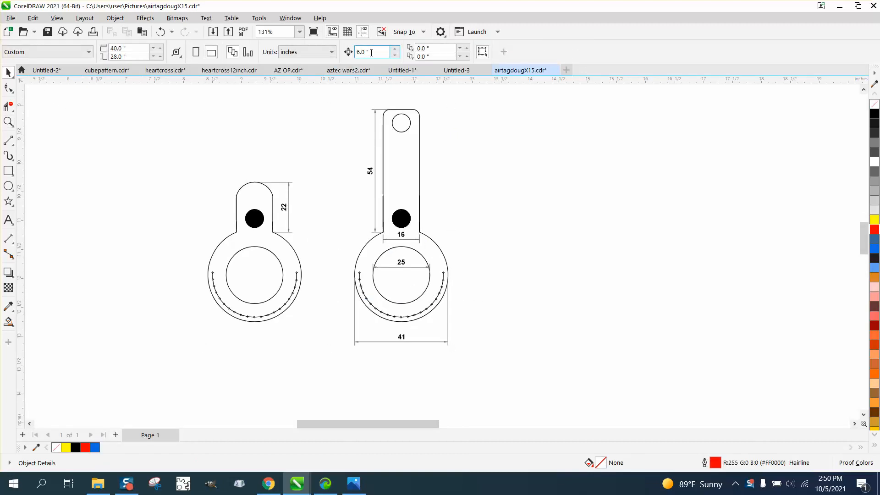
{"action": "left_click", "coordinate": [332, 53]}
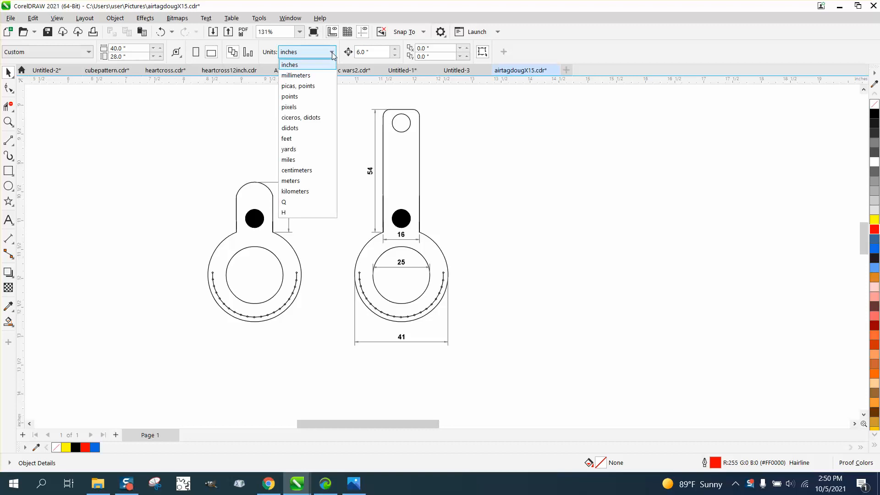
{"action": "left_click", "coordinate": [305, 76]}
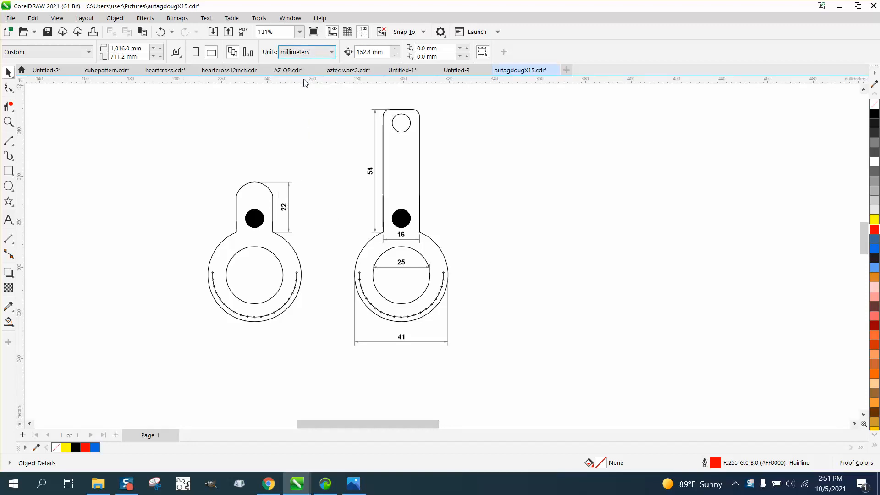
Draw a circle in the empty area beside the long template and set its diameter to 25 mm
{"action": "left_click", "coordinate": [9, 186]}
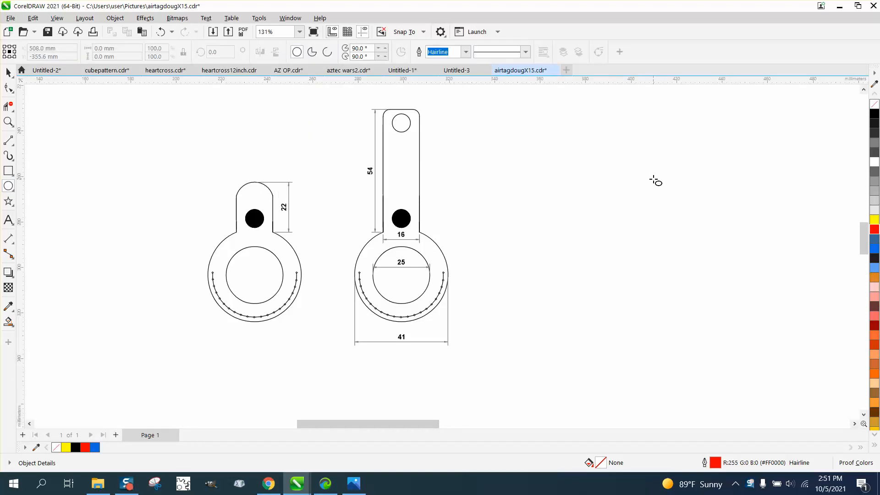
{"action": "left_click_drag", "start_coordinate": [654, 180], "coordinate": [574, 257]}
{"action": "left_click", "coordinate": [130, 51]}
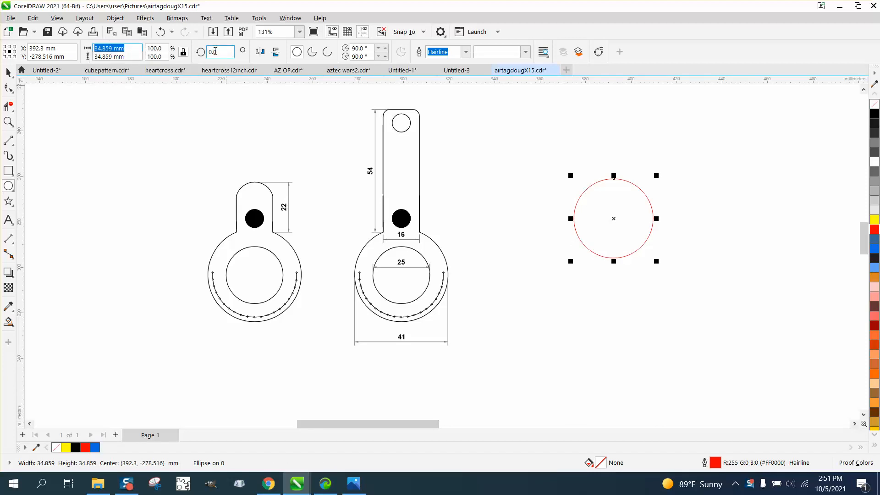
{"action": "type", "text": "25"}
{"action": "key", "text": "Return"}
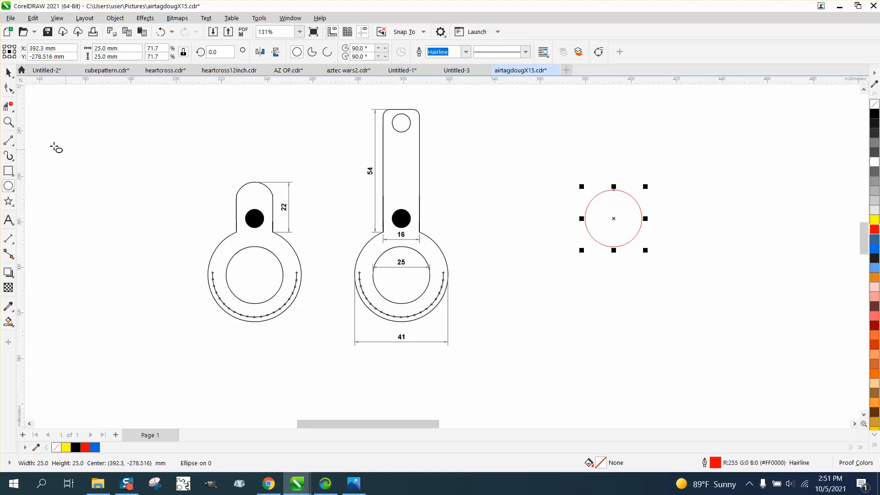
Duplicate the 25 mm circle in place and set the concentric copy's diameter to 41 mm
{"action": "left_click", "coordinate": [8, 72]}
{"action": "left_click", "coordinate": [95, 50]}
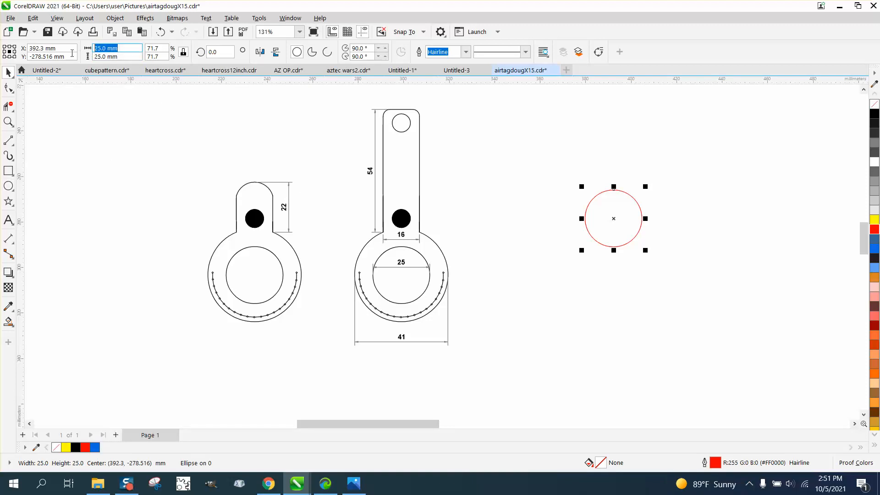
{"action": "type", "text": "41"}
{"action": "key", "text": "Return"}
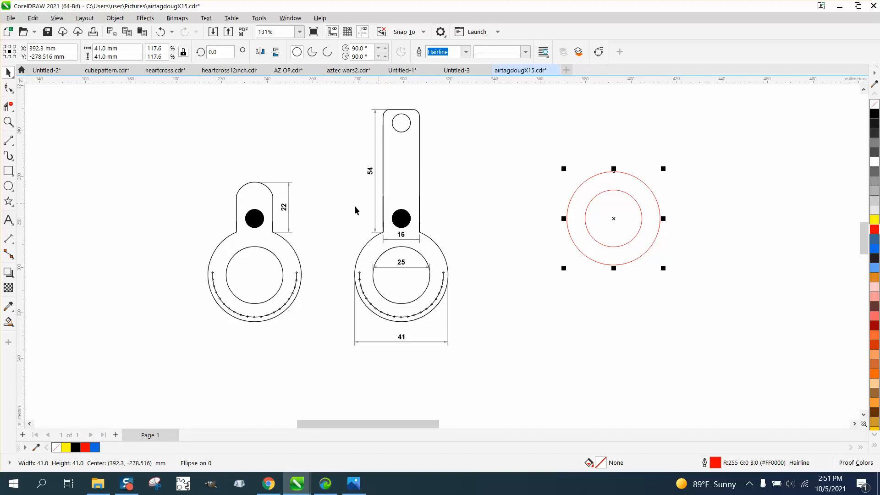
Draw a tall rectangle between the long template and the circles, sized 16 mm wide by 54 mm high with proportions unlocked
{"action": "left_click", "coordinate": [8, 172]}
{"action": "left_click_drag", "start_coordinate": [474, 136], "coordinate": [510, 286]}
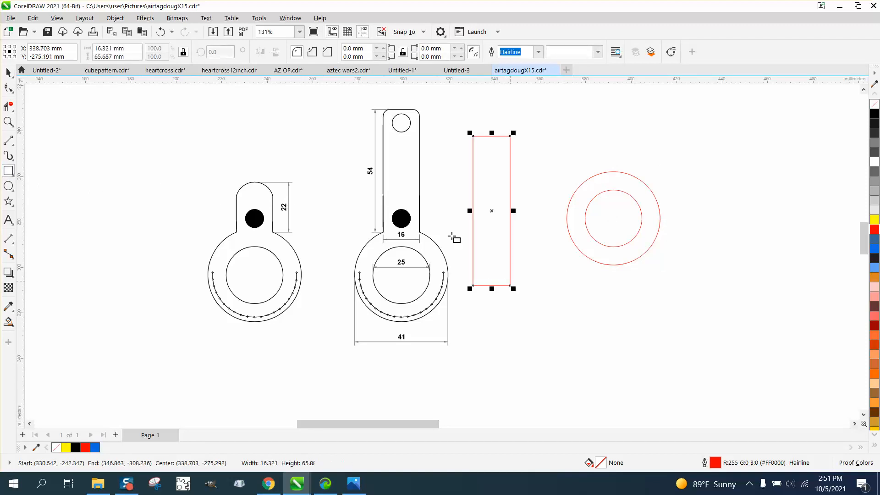
{"action": "left_click", "coordinate": [138, 49]}
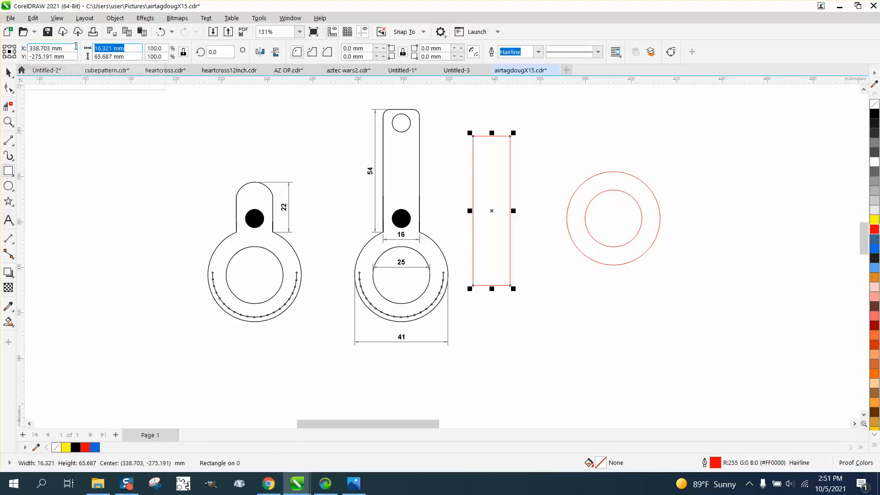
{"action": "type", "text": "16"}
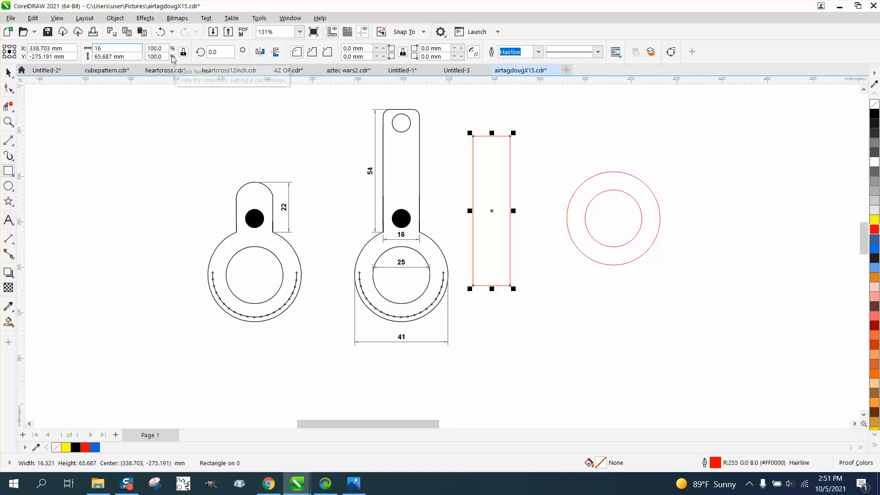
{"action": "key", "text": "Return"}
{"action": "left_click", "coordinate": [118, 56]}
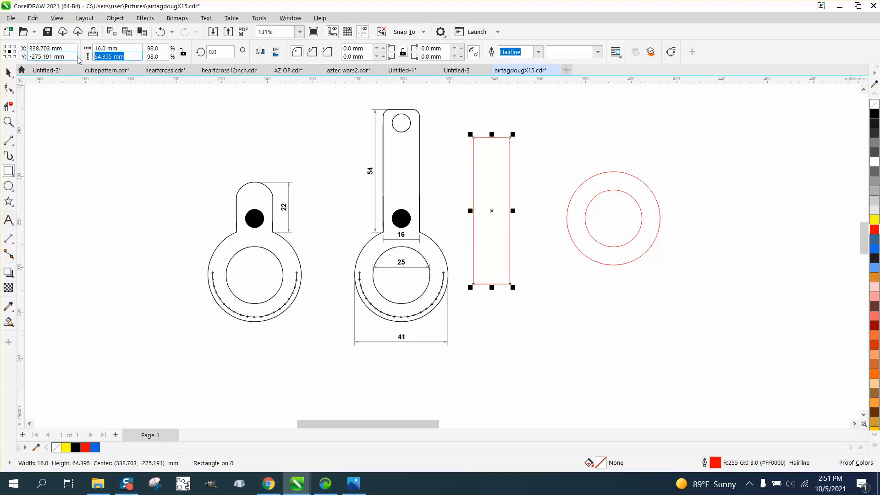
{"action": "type", "text": "54"}
{"action": "key", "text": "Return"}
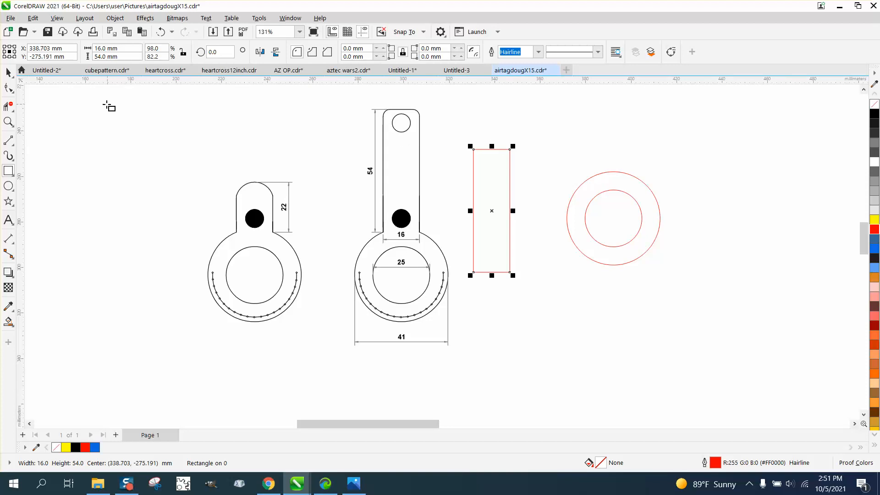
Round only the rectangle's two top corners with a 2.7 mm radius to match the long template's strap end
{"action": "left_click", "coordinate": [8, 122]}
{"action": "left_click_drag", "start_coordinate": [362, 105], "coordinate": [551, 207]}
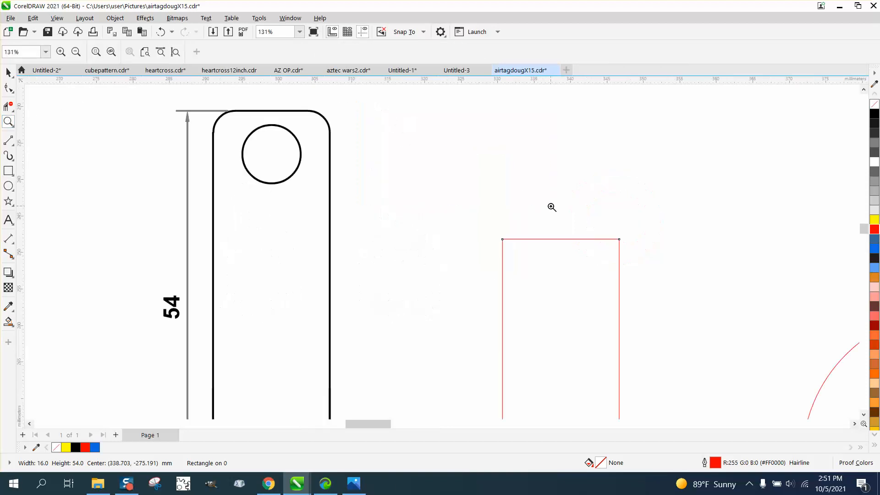
{"action": "left_click", "coordinate": [8, 72]}
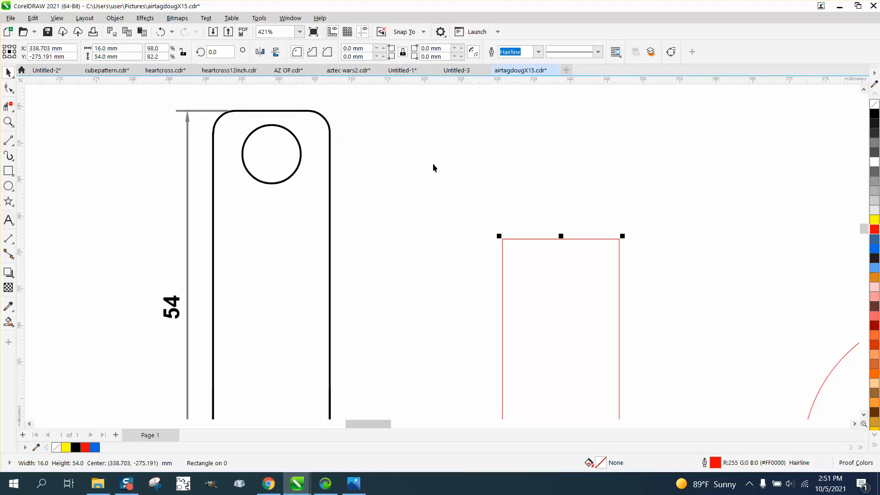
{"action": "left_click", "coordinate": [405, 55]}
{"action": "left_click", "coordinate": [384, 49]}
{"action": "left_click", "coordinate": [384, 48]}
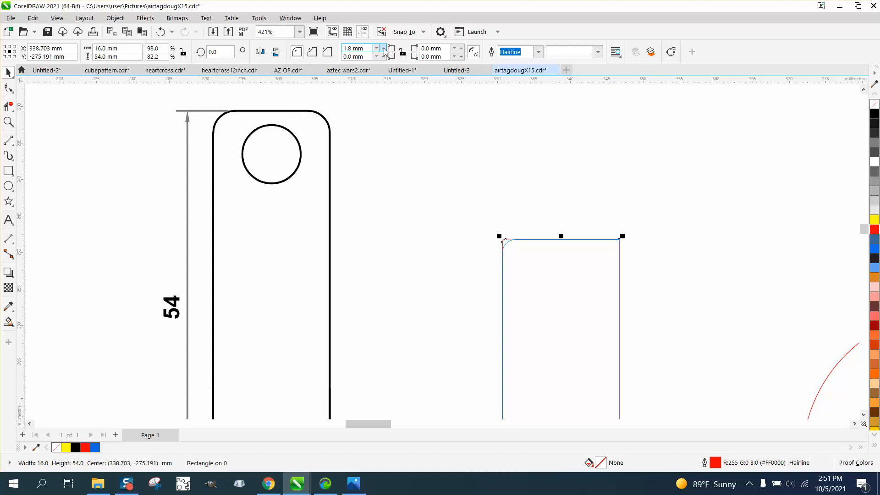
{"action": "left_click", "coordinate": [384, 49]}
{"action": "left_click", "coordinate": [385, 48]}
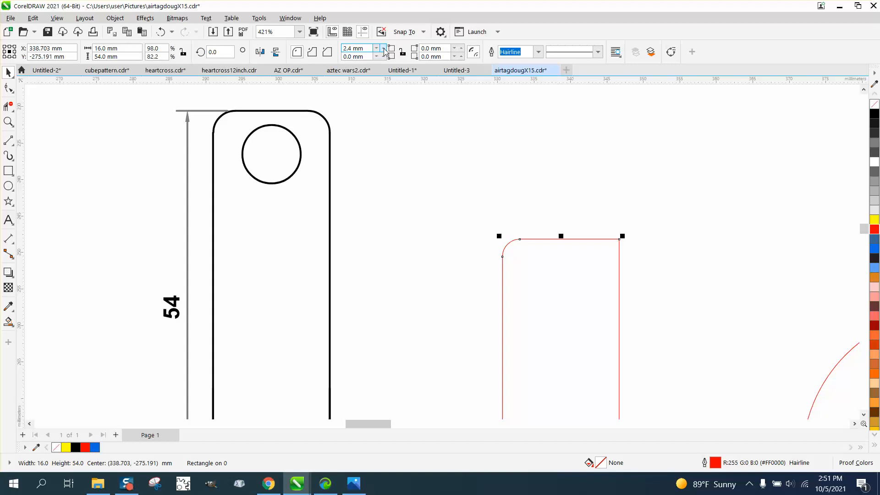
{"action": "left_click", "coordinate": [384, 49]}
{"action": "left_click", "coordinate": [428, 49]}
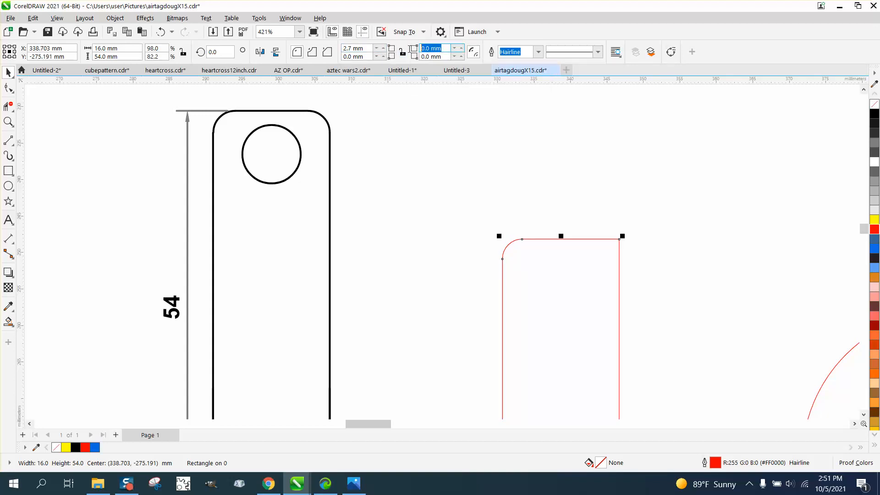
{"action": "left_click", "coordinate": [402, 52]}
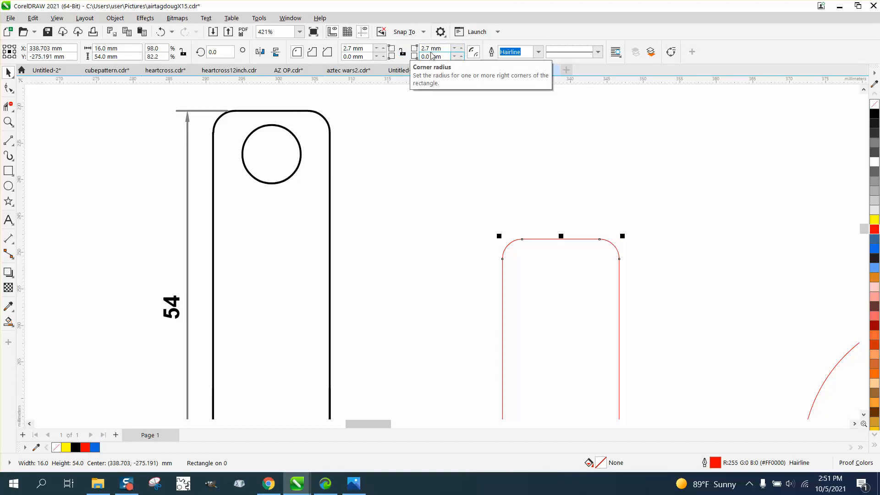
Try shortening the rectangle from its bottom edge to about 9.9 mm high, and undo the resize
{"action": "scroll", "coordinate": [395, 66], "scroll_direction": "down", "scroll_amount": 9}
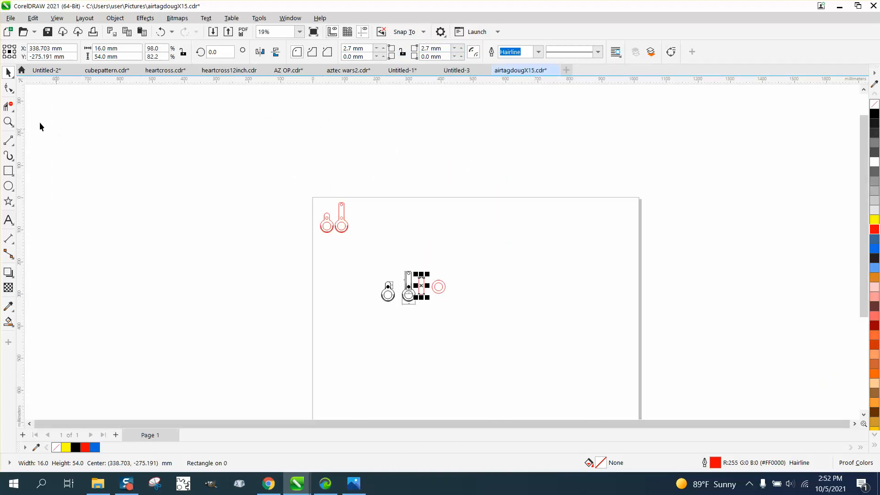
{"action": "left_click", "coordinate": [10, 123]}
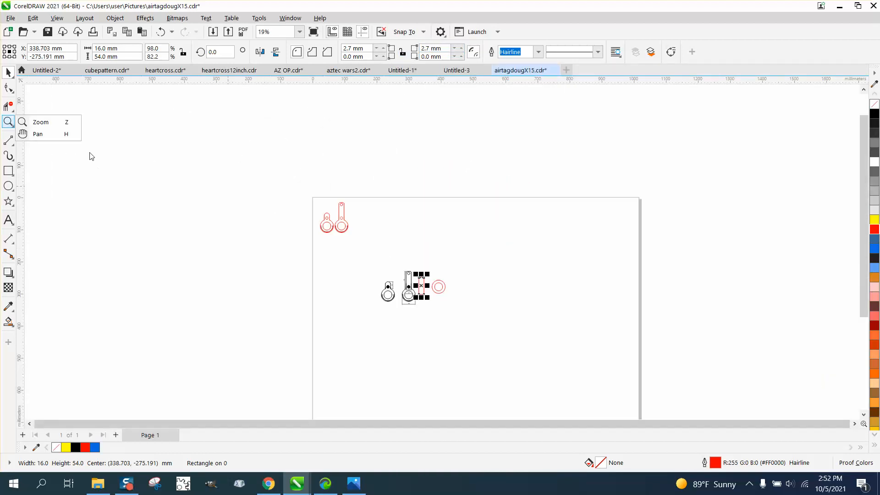
{"action": "left_click_drag", "start_coordinate": [406, 255], "coordinate": [518, 321]}
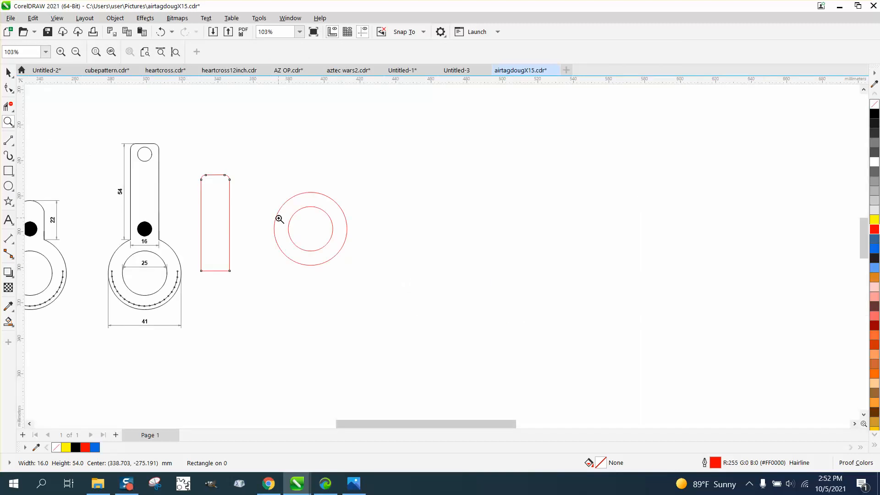
{"action": "left_click", "coordinate": [9, 73]}
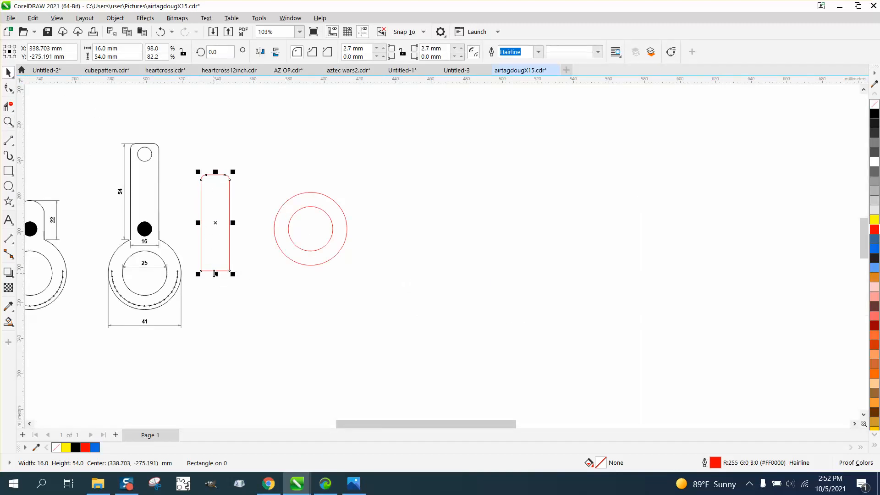
{"action": "left_click_drag", "start_coordinate": [215, 274], "coordinate": [261, 194]}
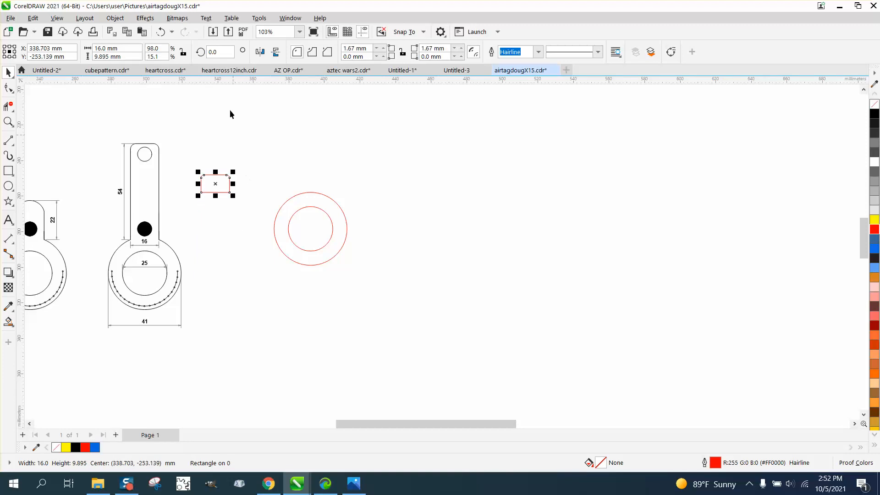
{"action": "left_click", "coordinate": [162, 32]}
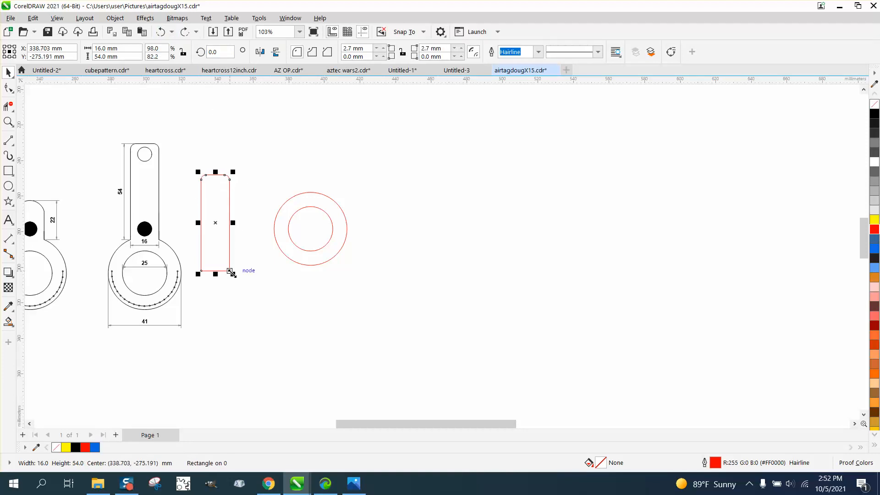
Move the rectangle clear of the circles, and center both the circle pair and the rectangle on the page
{"action": "mouse_move", "coordinate": [229, 271]}
{"action": "left_mouse_down"}
{"action": "mouse_move", "coordinate": [248, 221]}
{"action": "mouse_move", "coordinate": [311, 183]}
{"action": "mouse_move", "coordinate": [324, 196]}
{"action": "mouse_move", "coordinate": [438, 186]}
{"action": "left_mouse_up"}
{"action": "scroll", "coordinate": [364, 221], "scroll_direction": "down", "scroll_amount": 4}
{"action": "scroll", "coordinate": [370, 229], "scroll_direction": "down", "scroll_amount": 1}
{"action": "left_click_drag", "start_coordinate": [327, 204], "coordinate": [372, 244]}
{"action": "key", "text": "p"}
{"action": "left_click", "coordinate": [438, 197]}
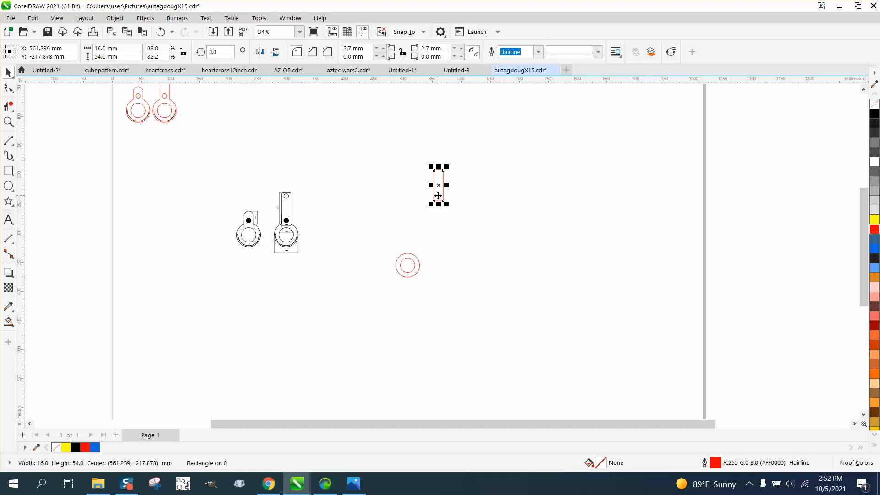
{"action": "key", "text": "p"}
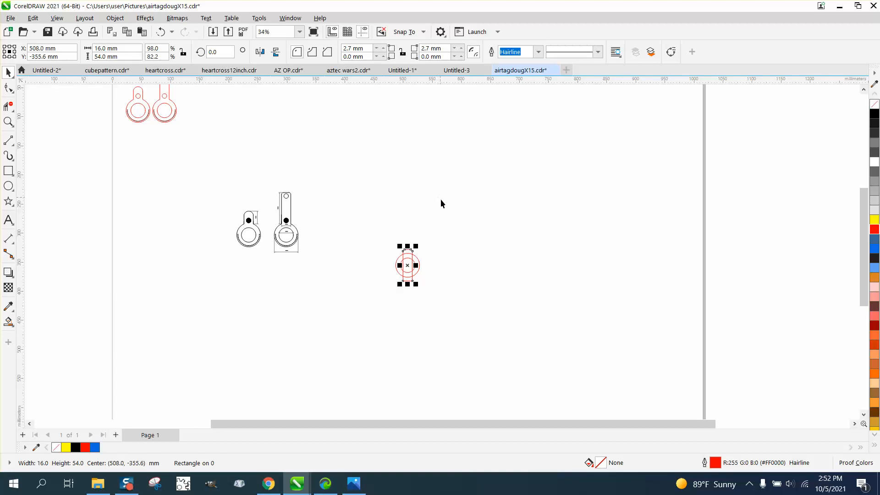
Move the rectangle straight up until its bottom edge sits just inside the top of the outer circle
{"action": "left_click", "coordinate": [8, 122]}
{"action": "scroll", "coordinate": [440, 286], "scroll_direction": "up", "scroll_amount": 4}
{"action": "left_click", "coordinate": [9, 72]}
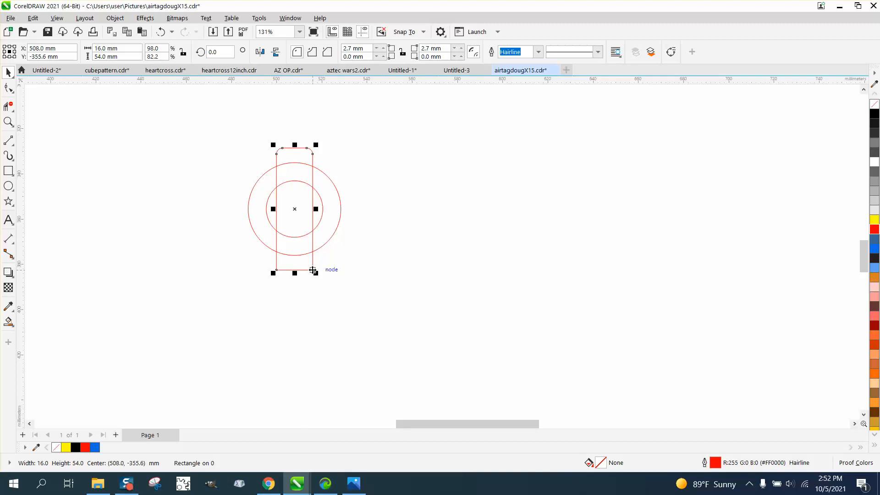
{"action": "left_click_drag", "start_coordinate": [313, 270], "coordinate": [317, 168]}
Delete the overlapping segments where the rectangle meets the outer circle with the Virtual Segment Delete tool
{"action": "left_click", "coordinate": [8, 107]}
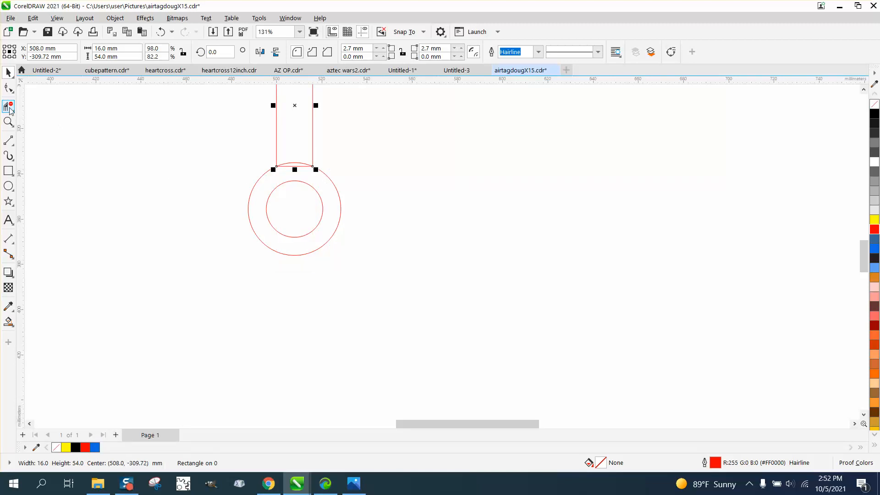
{"action": "left_click", "coordinate": [304, 169]}
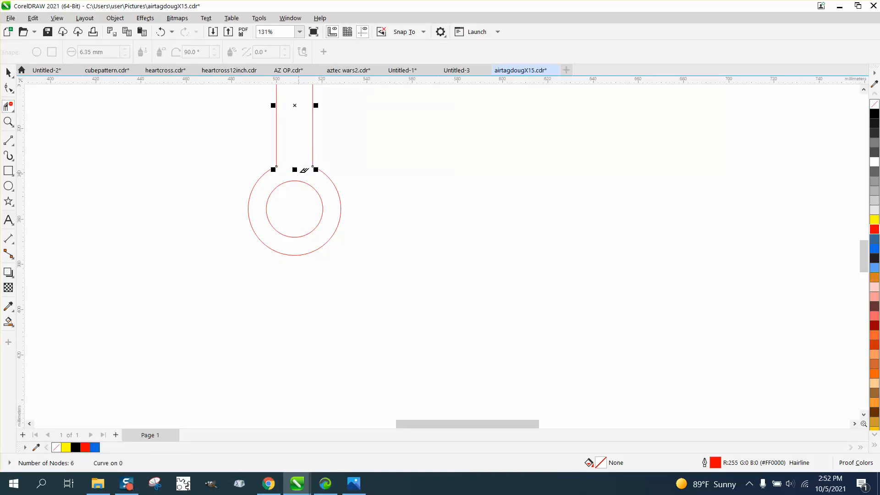
Draw an enclosing rectangle about 119 × 127 mm around the red outline and try a Smart Fill inside the outline
{"action": "scroll", "coordinate": [354, 248], "scroll_direction": "down", "scroll_amount": 3}
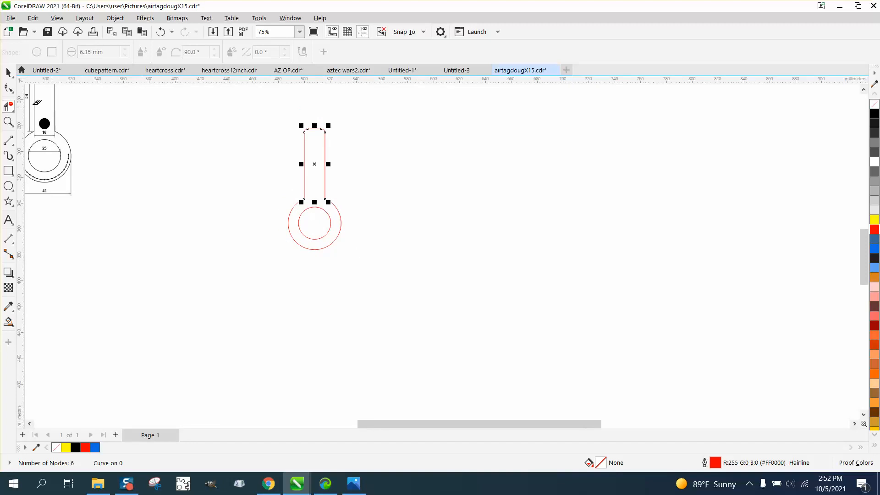
{"action": "key", "text": "space"}
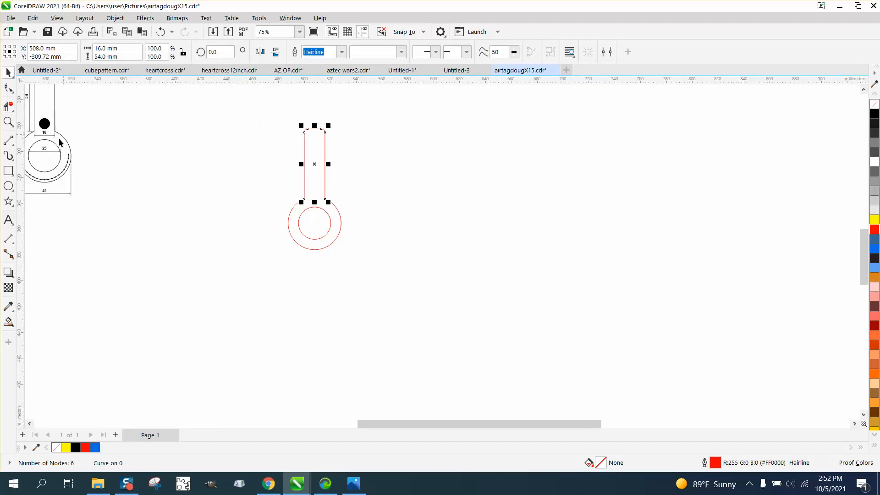
{"action": "left_click", "coordinate": [8, 170]}
{"action": "left_click_drag", "start_coordinate": [261, 111], "coordinate": [414, 277]}
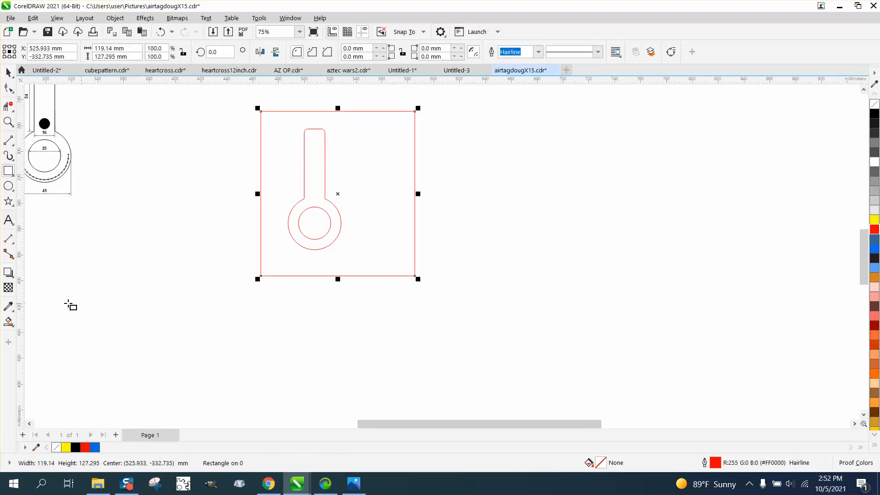
{"action": "left_click", "coordinate": [8, 322]}
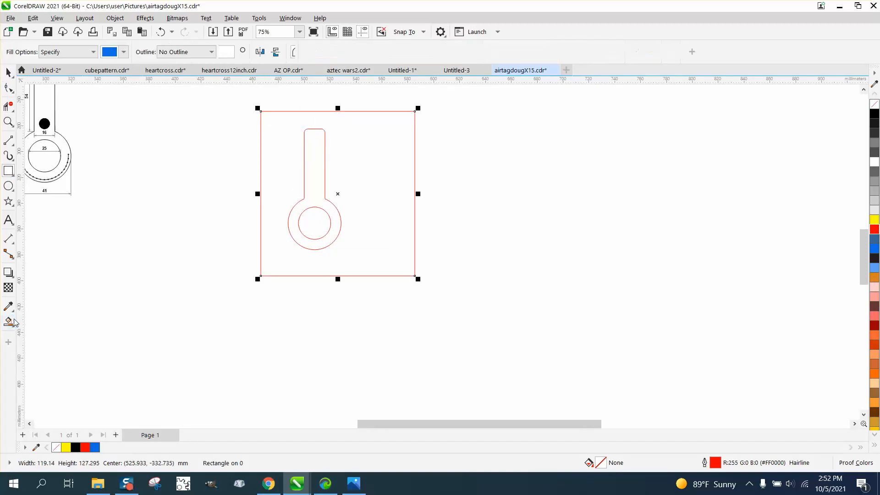
{"action": "left_click", "coordinate": [317, 168]}
{"action": "left_click", "coordinate": [160, 32]}
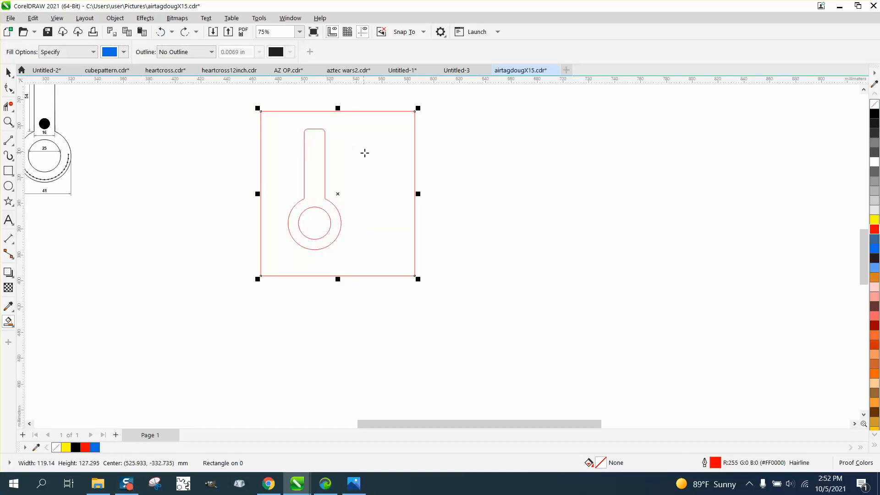
Delete the enclosing rectangle and group the red outline pieces with their inner circle
{"action": "scroll", "coordinate": [384, 234], "scroll_direction": "down", "scroll_amount": 1}
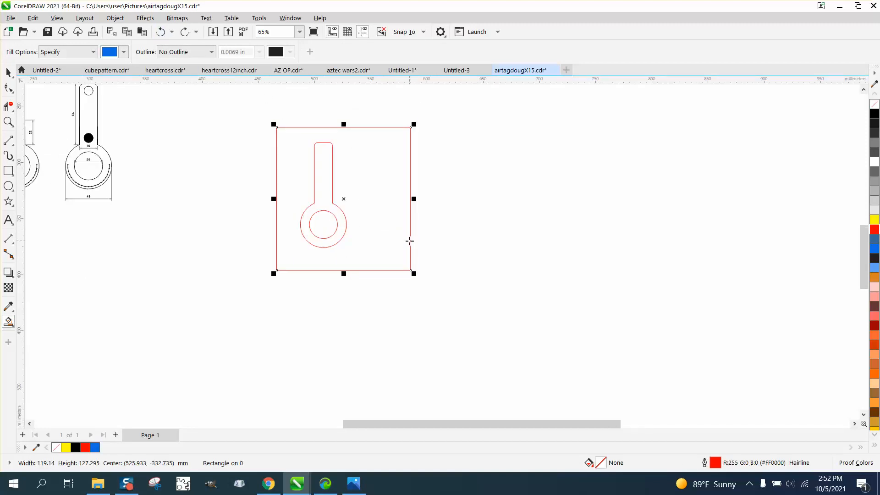
{"action": "scroll", "coordinate": [410, 241], "scroll_direction": "down", "scroll_amount": 1}
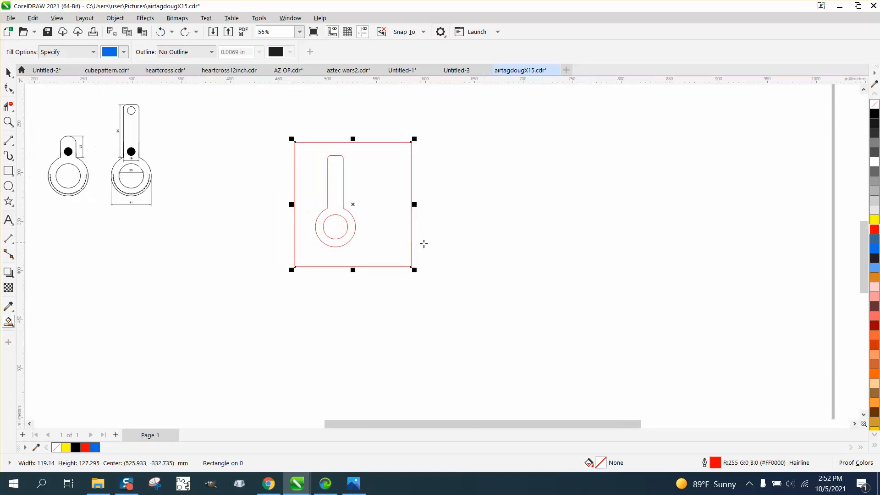
{"action": "left_click", "coordinate": [8, 72]}
{"action": "key", "text": "Delete"}
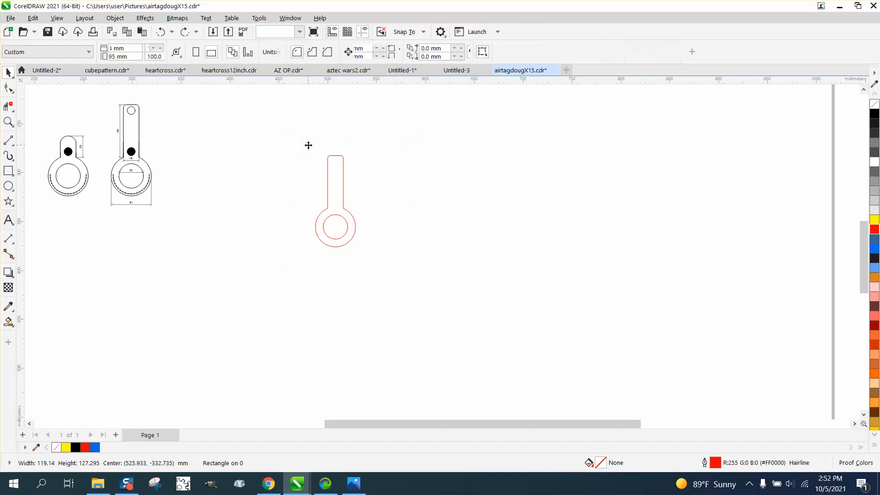
{"action": "left_click_drag", "start_coordinate": [405, 265], "coordinate": [402, 278]}
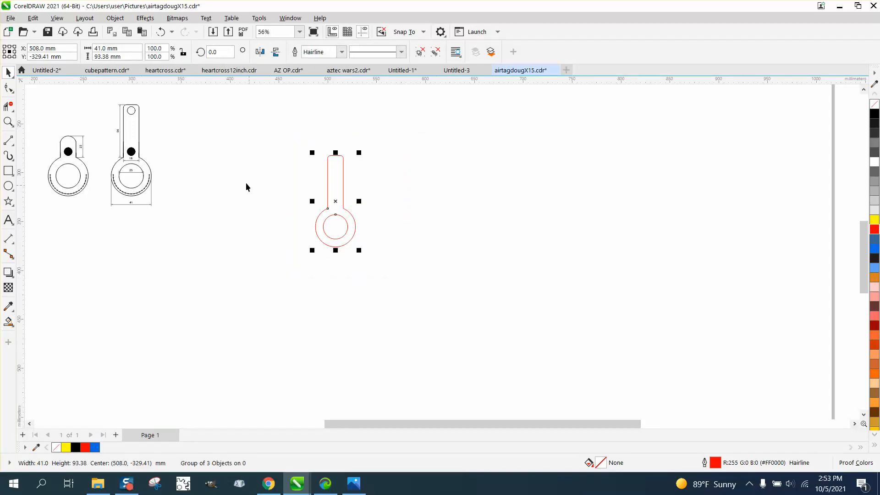
Group the long dimensioned template and lay it over the red outline to compare the two shapes at the strap's top end
{"action": "left_click", "coordinate": [128, 123]}
{"action": "left_click", "coordinate": [122, 124]}
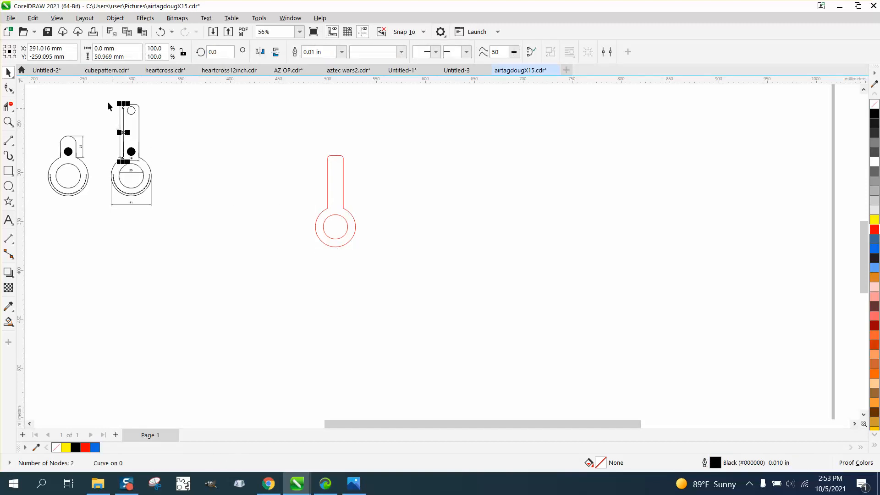
{"action": "mouse_move", "coordinate": [109, 102]}
{"action": "left_mouse_down"}
{"action": "mouse_move", "coordinate": [147, 188]}
{"action": "mouse_move", "coordinate": [191, 238]}
{"action": "left_mouse_up"}
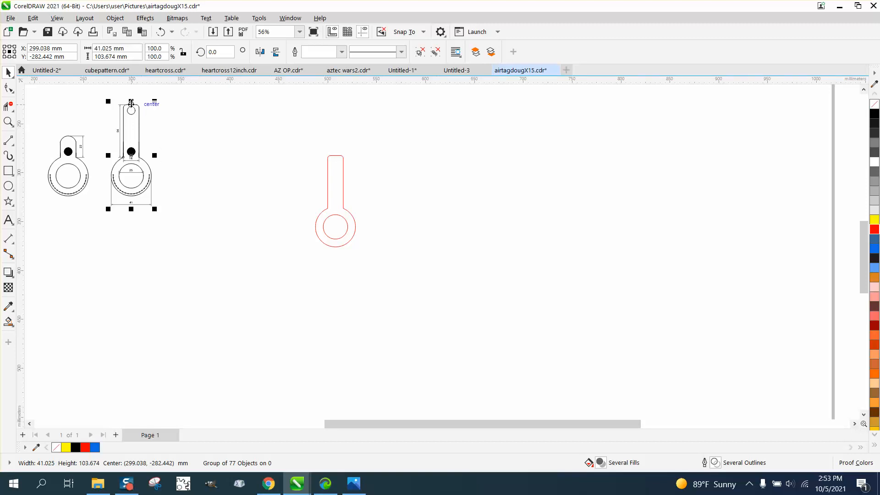
{"action": "left_click_drag", "start_coordinate": [132, 111], "coordinate": [336, 165]}
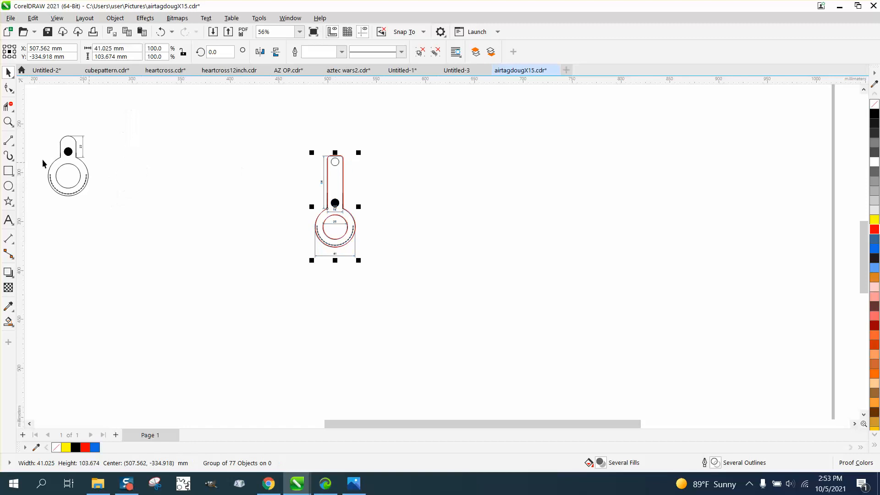
{"action": "left_click", "coordinate": [8, 122]}
{"action": "left_click_drag", "start_coordinate": [296, 146], "coordinate": [387, 195]}
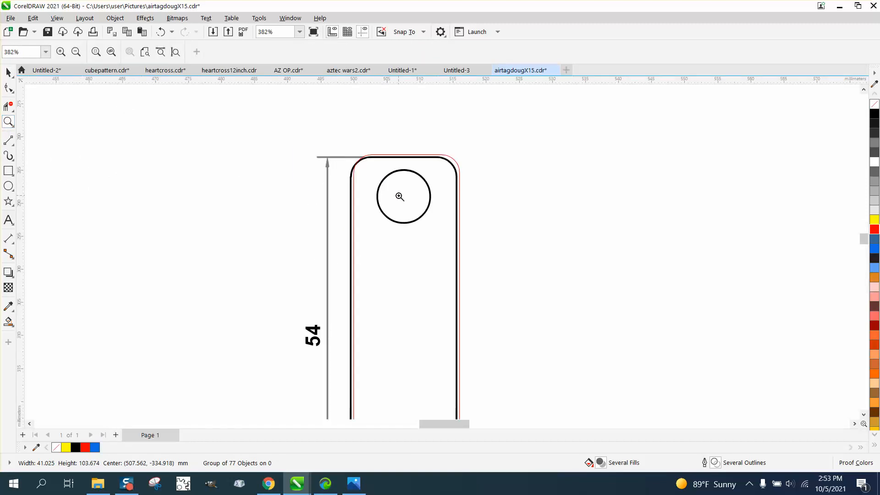
{"action": "scroll", "coordinate": [293, 173], "scroll_direction": "down", "scroll_amount": 3}
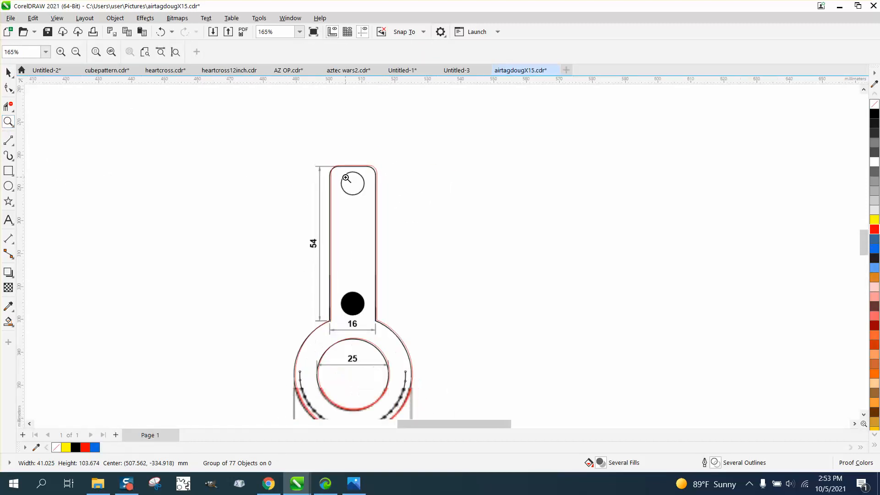
{"action": "scroll", "coordinate": [346, 176], "scroll_direction": "down", "scroll_amount": 1}
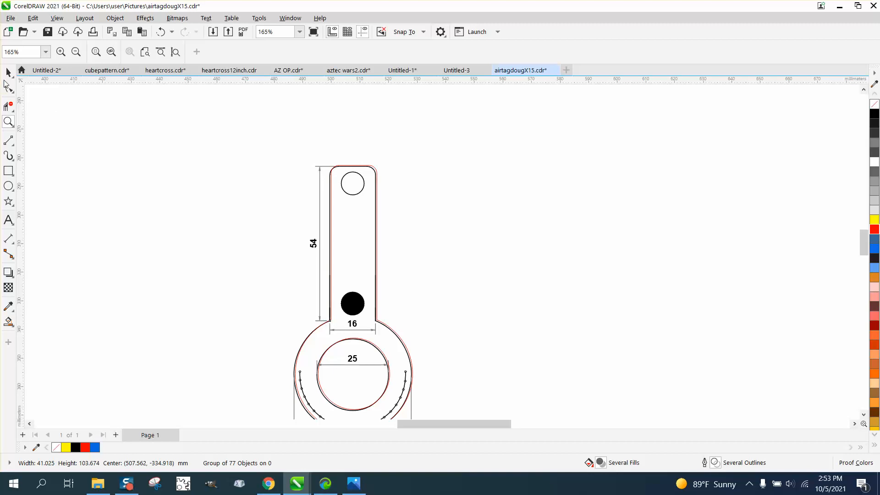
Move the template and the red outline apart, and center the red outline on the page
{"action": "key", "text": "space"}
{"action": "left_click_drag", "start_coordinate": [375, 224], "coordinate": [554, 222]}
{"action": "left_click_drag", "start_coordinate": [375, 216], "coordinate": [237, 204]}
{"action": "left_click", "coordinate": [558, 236]}
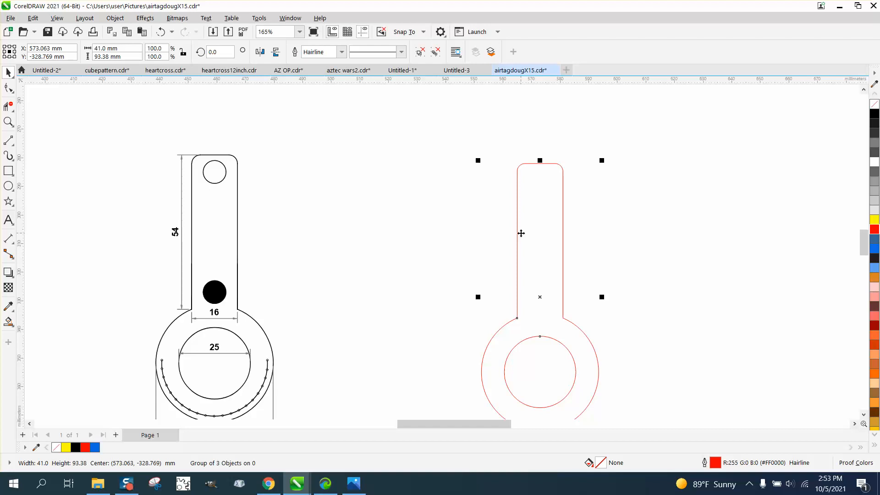
{"action": "key", "text": "p"}
Ungroup the long template and select the small unfilled circle near the top of its strap to read its size
{"action": "left_click", "coordinate": [221, 184]}
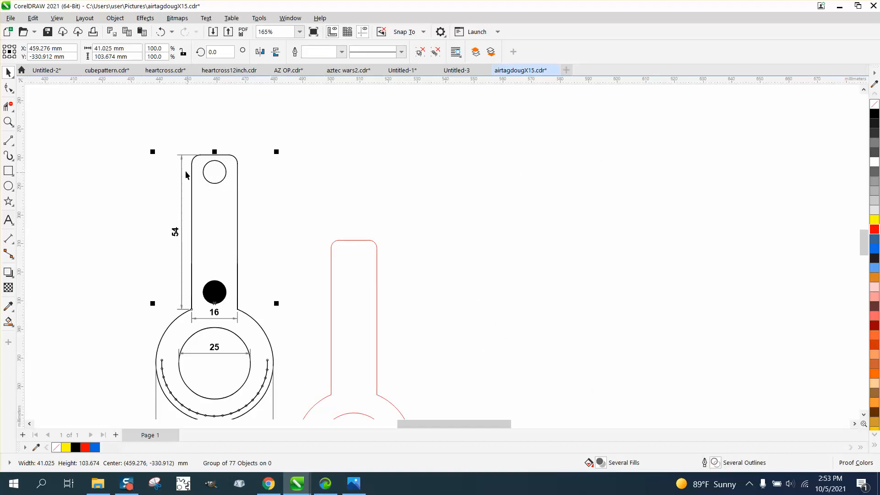
{"action": "left_click", "coordinate": [115, 18]}
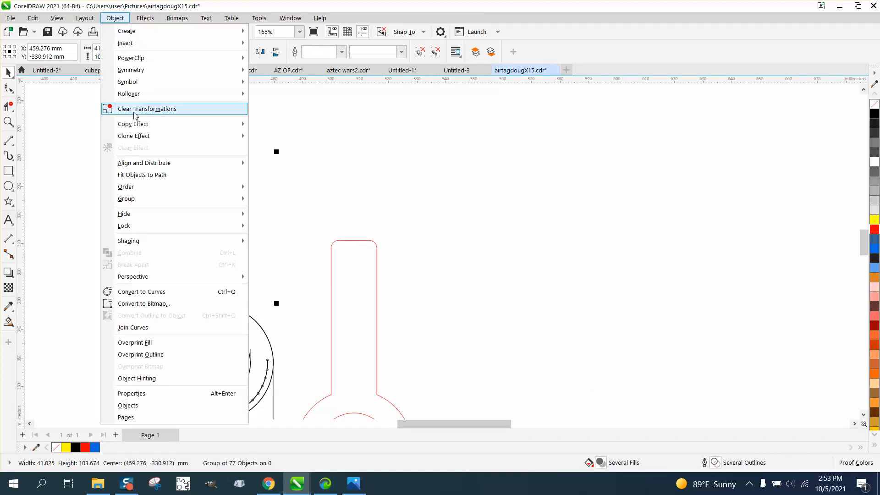
{"action": "mouse_move", "coordinate": [138, 199]}
{"action": "left_click", "coordinate": [288, 210]}
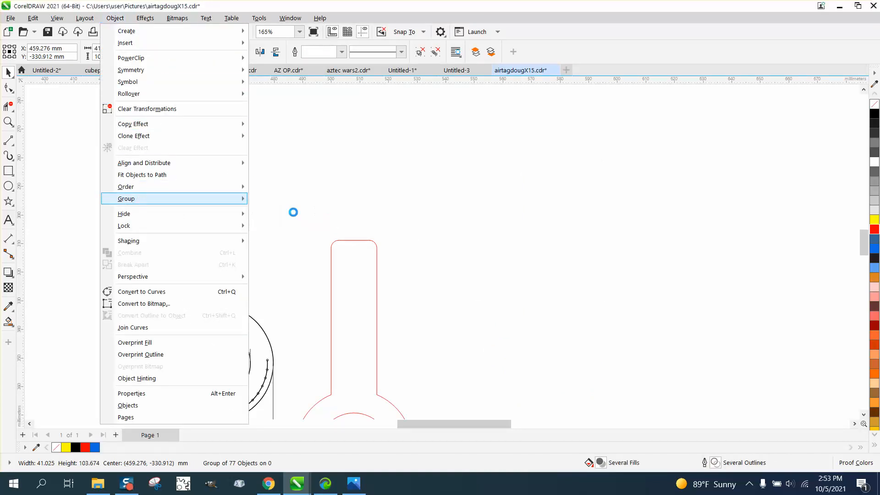
{"action": "left_click", "coordinate": [242, 186]}
{"action": "left_click_drag", "start_coordinate": [200, 189], "coordinate": [199, 189]}
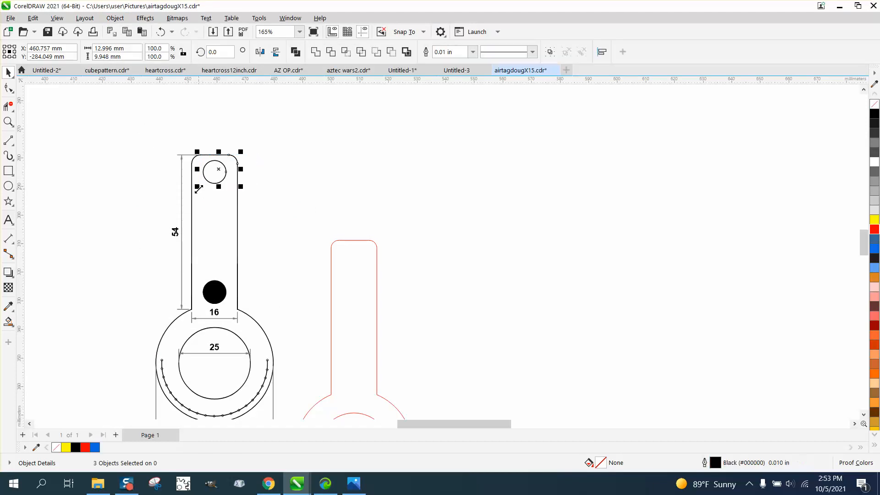
{"action": "left_click", "coordinate": [227, 169]}
{"action": "left_click", "coordinate": [225, 171]}
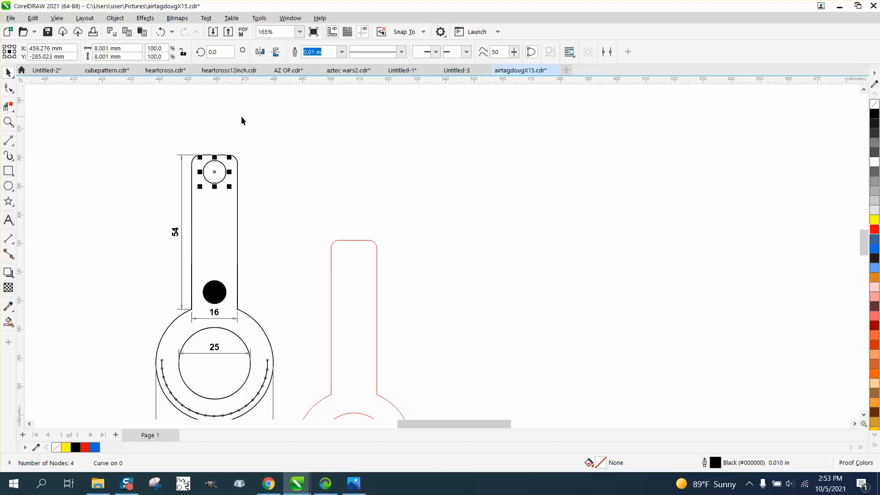
Draw a circle about 11.2 mm in diameter above the red outline and try setting only its width to 8.001 mm
{"action": "left_click", "coordinate": [8, 186]}
{"action": "left_click_drag", "start_coordinate": [426, 157], "coordinate": [390, 189]}
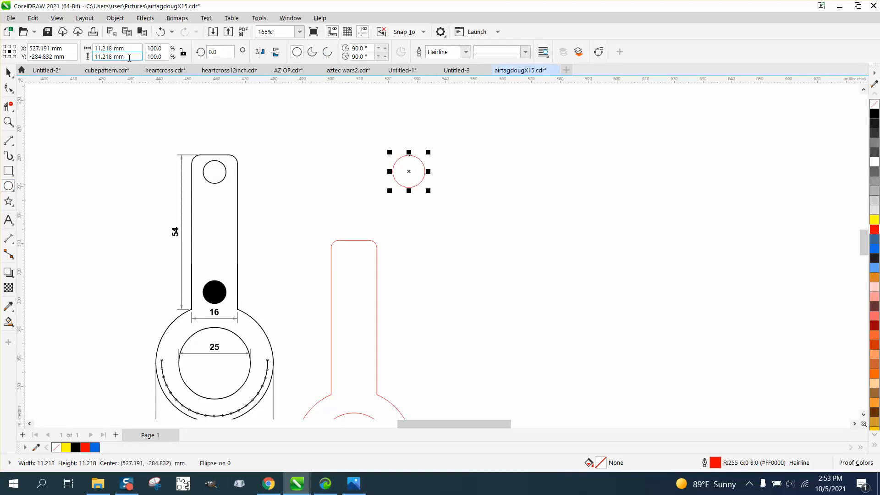
{"action": "left_click", "coordinate": [102, 49]}
{"action": "type", "text": "8."}
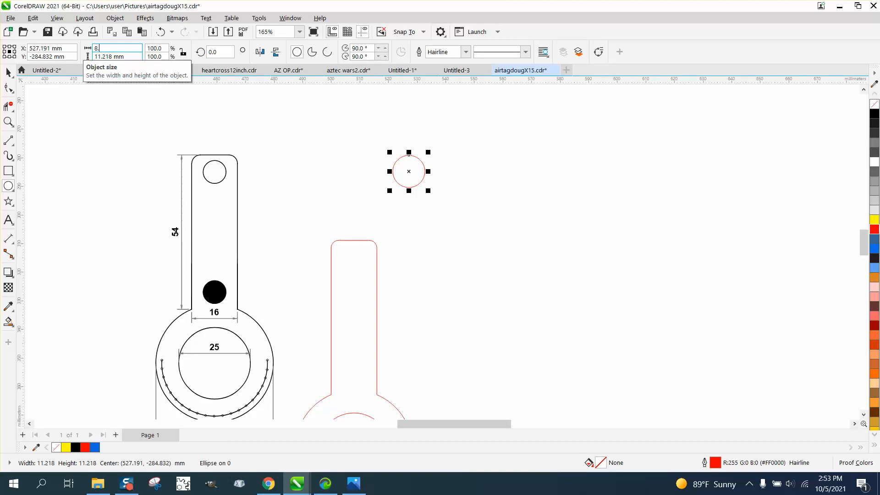
{"action": "type", "text": "001"}
{"action": "key", "text": "Return"}
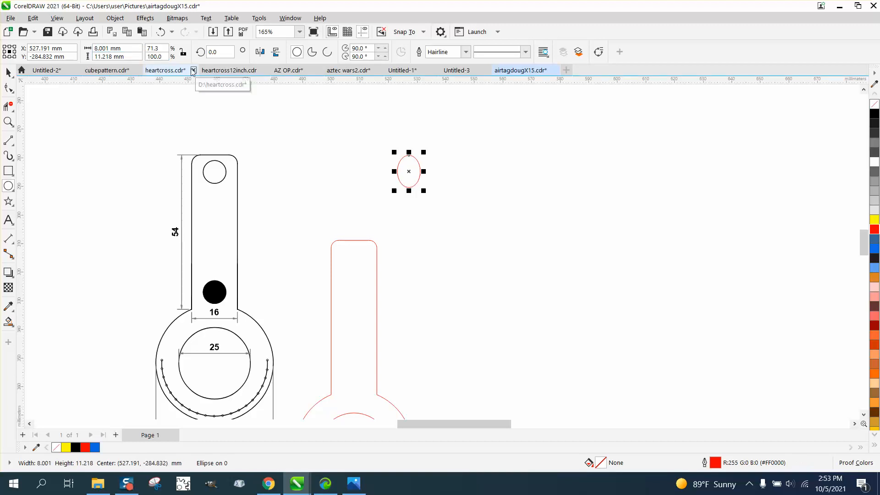
{"action": "left_click", "coordinate": [160, 31]}
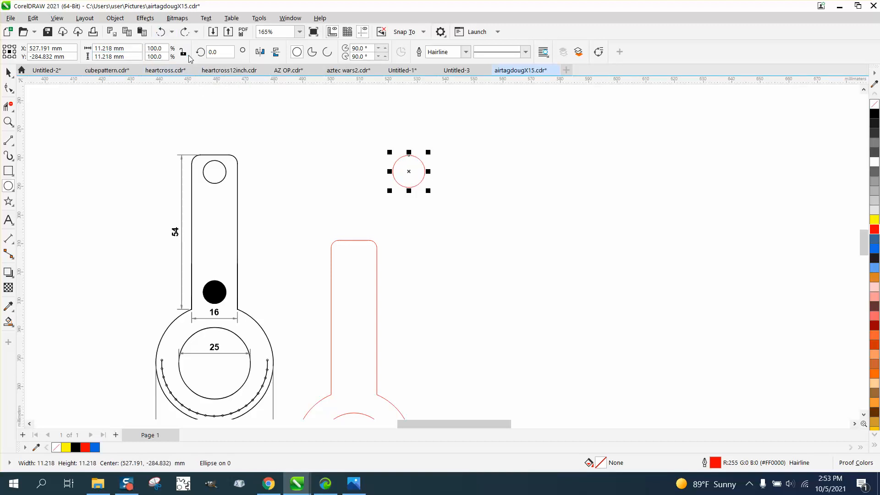
Resize the new circle proportionally to 8.001 mm wide with the ratio locked, and center it on the page
{"action": "left_click", "coordinate": [184, 52]}
{"action": "left_click", "coordinate": [114, 49]}
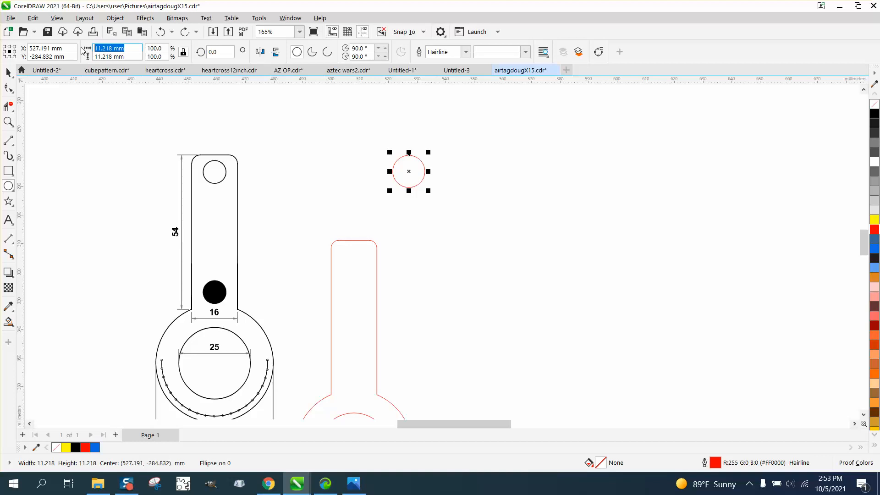
{"action": "type", "text": "2"}
{"action": "key", "text": "Return"}
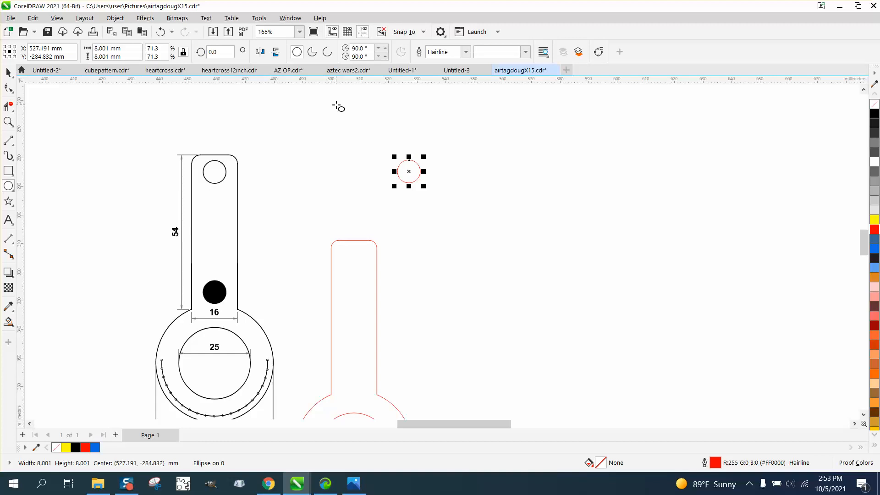
{"action": "key", "text": "p"}
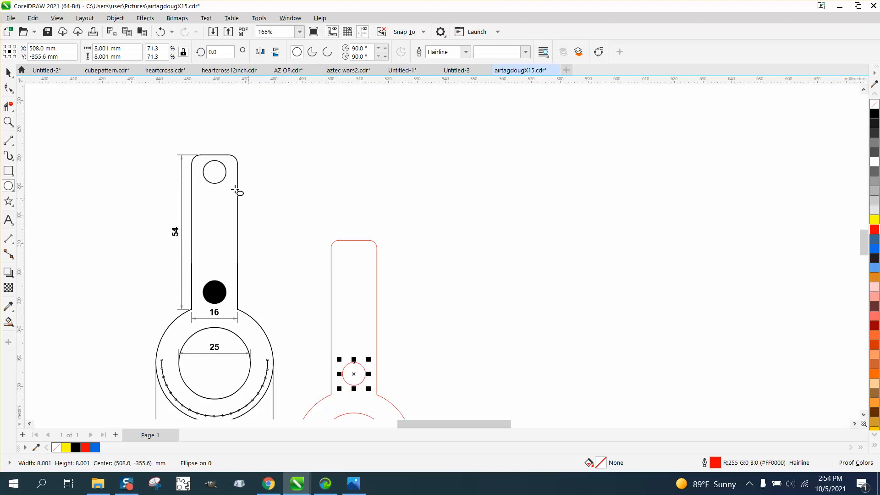
Add a Parallel Dimension from the center of the template strap's top edge straight down to the top of the small circle
{"action": "left_click", "coordinate": [9, 122]}
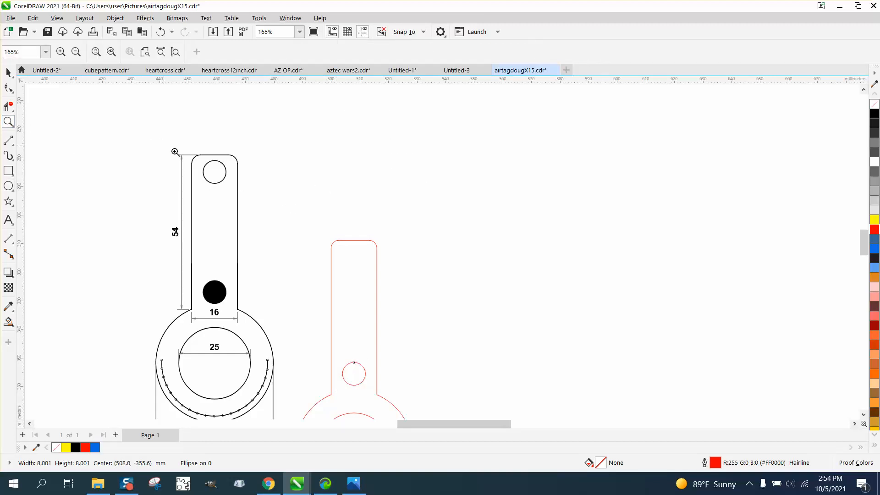
{"action": "left_click_drag", "start_coordinate": [175, 150], "coordinate": [268, 190]}
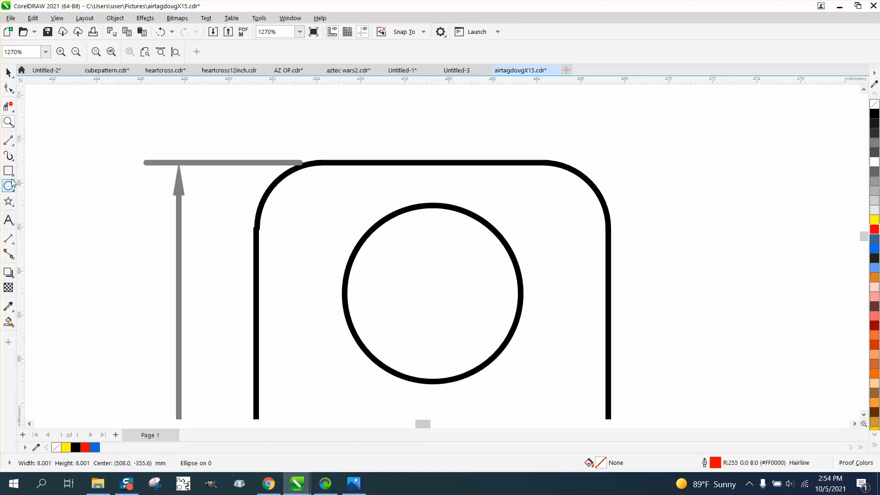
{"action": "left_click", "coordinate": [14, 246]}
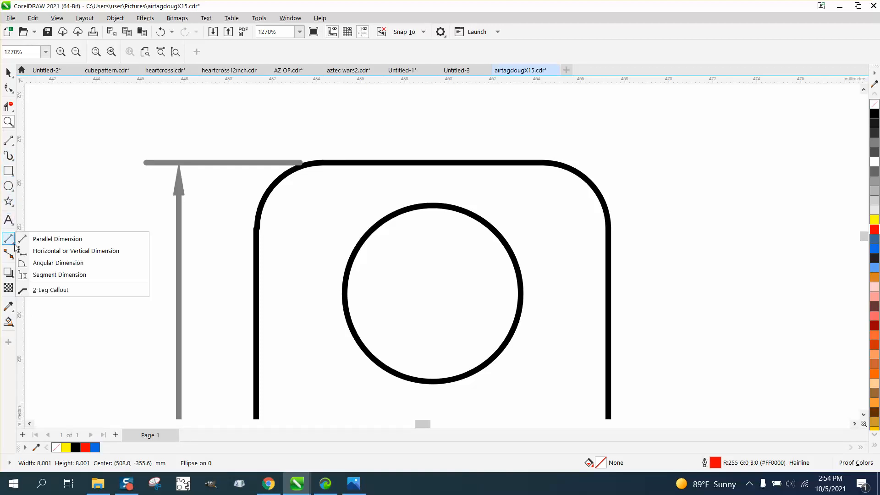
{"action": "left_click", "coordinate": [40, 239]}
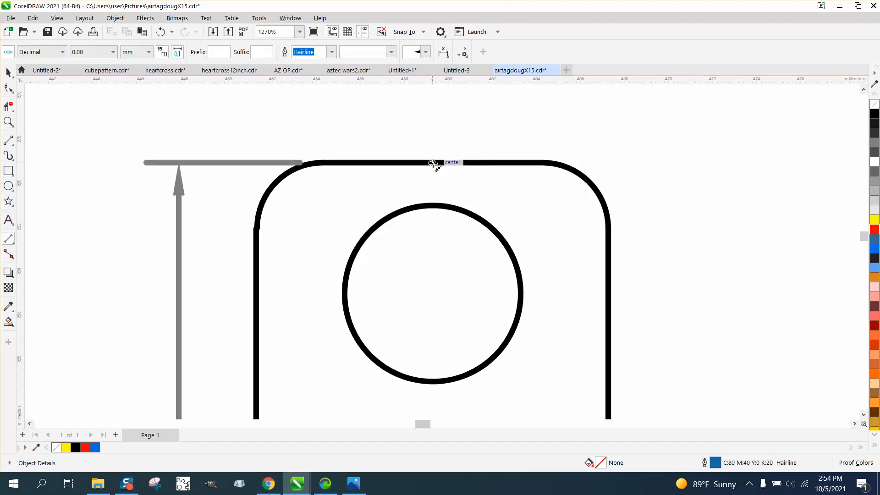
{"action": "left_click_drag", "start_coordinate": [432, 164], "coordinate": [433, 207]}
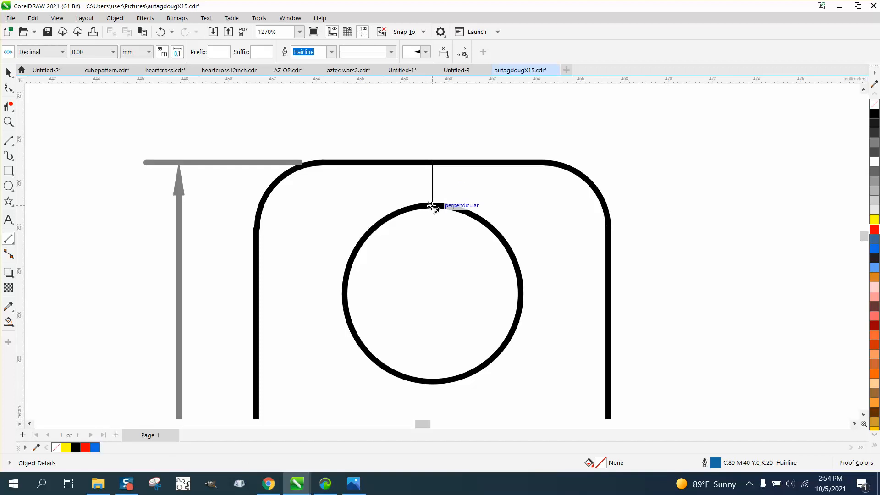
{"action": "left_click", "coordinate": [432, 207]}
{"action": "scroll", "coordinate": [317, 205], "scroll_direction": "down", "scroll_amount": 2}
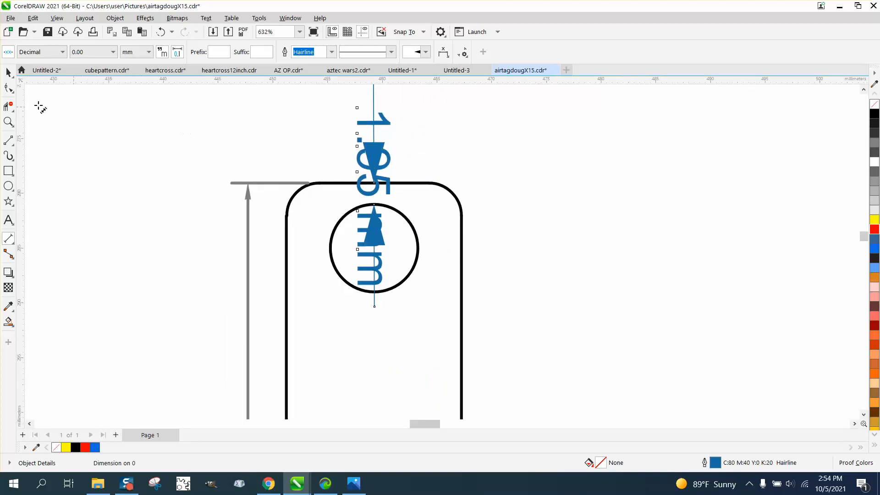
{"action": "left_click", "coordinate": [8, 73]}
{"action": "left_click", "coordinate": [87, 100]}
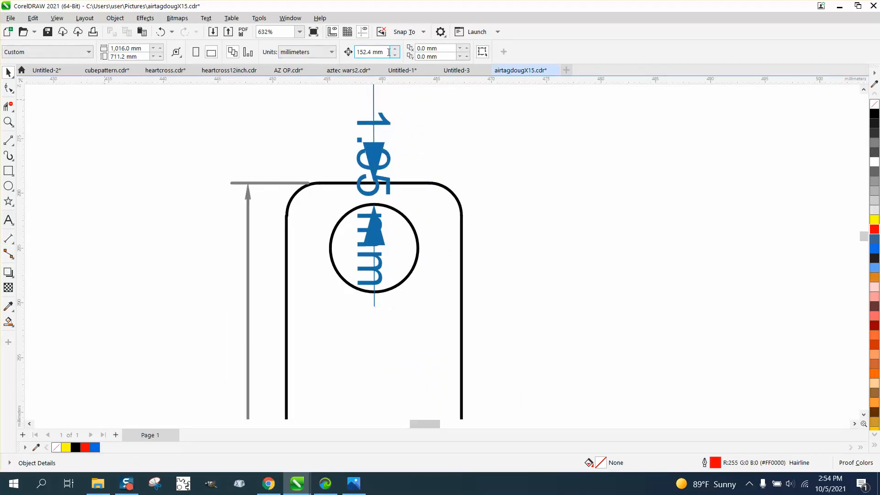
Set the nudge distance to 1.95 mm and align the small 8 mm circle to the top edge of the red outline
{"action": "left_click_drag", "start_coordinate": [386, 55], "coordinate": [350, 56]}
{"action": "type", "text": "1.95"}
{"action": "key", "text": "Return"}
{"action": "scroll", "coordinate": [461, 147], "scroll_direction": "down", "scroll_amount": 5}
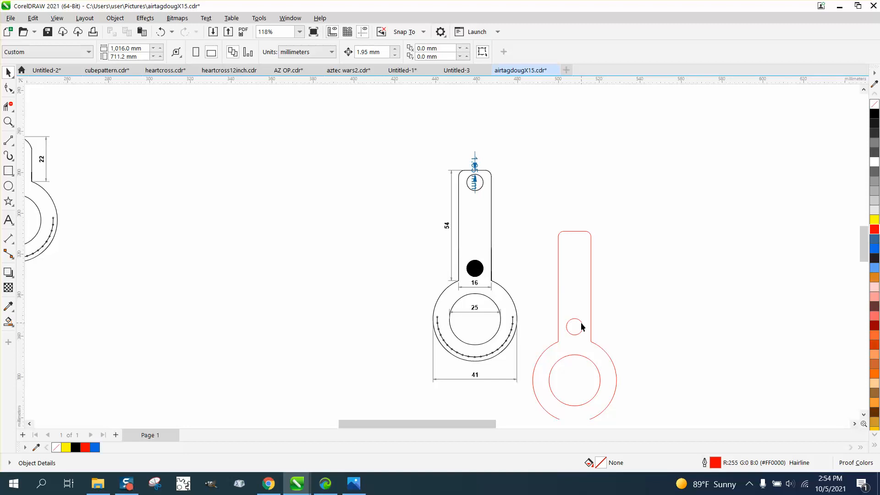
{"action": "left_click", "coordinate": [581, 326]}
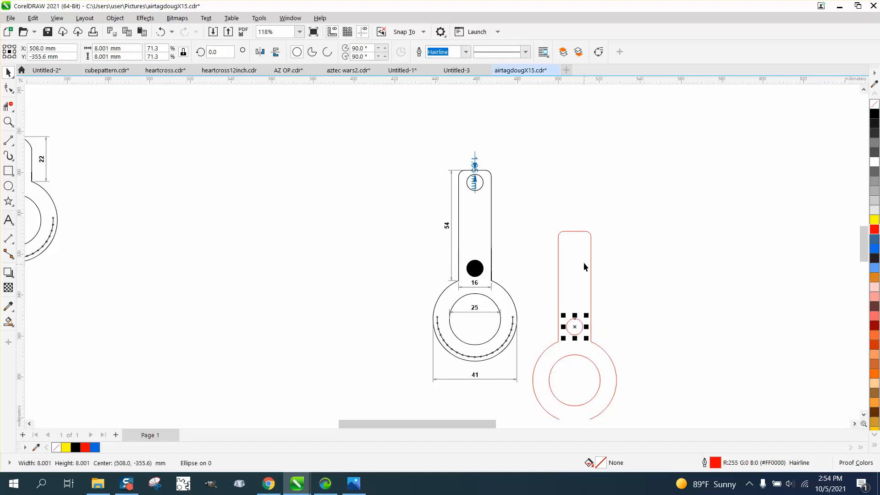
{"action": "left_click", "coordinate": [585, 232], "text": "shift"}
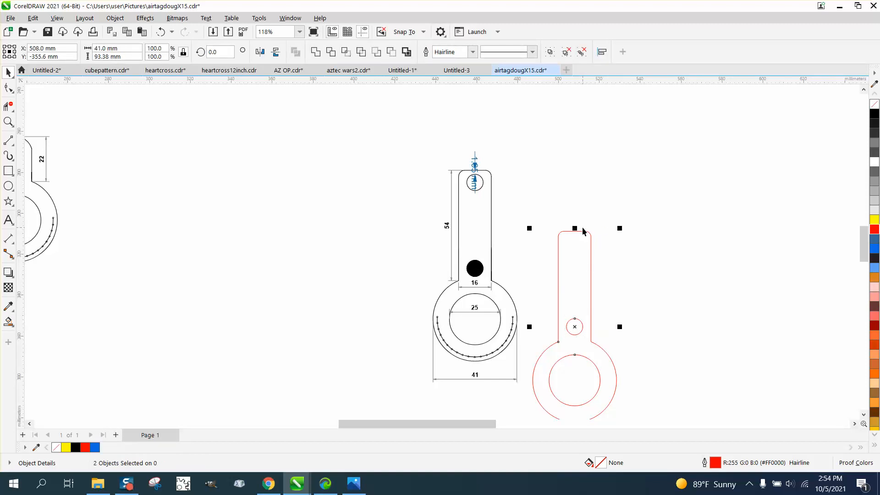
{"action": "key", "text": "t"}
{"action": "left_click", "coordinate": [609, 183]}
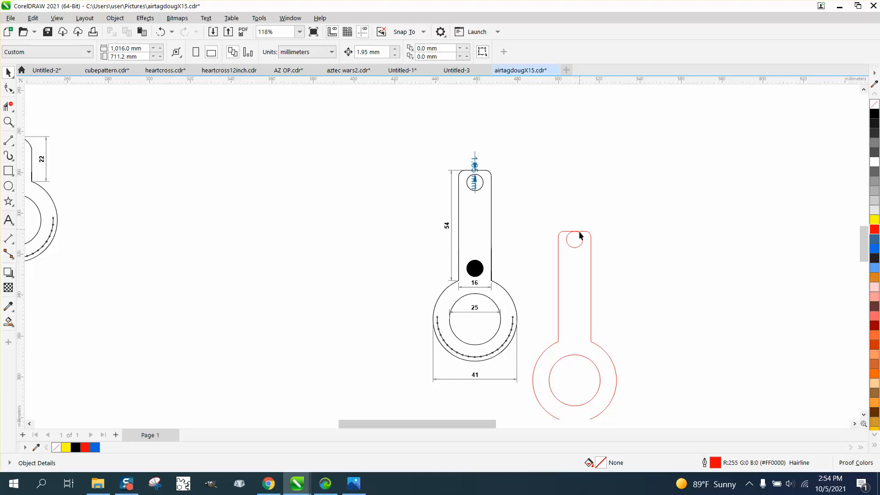
Nudge the 8 mm circle down 1.95 mm from the top edge of the red strap
{"action": "left_click", "coordinate": [581, 235]}
{"action": "key", "text": "Down"}
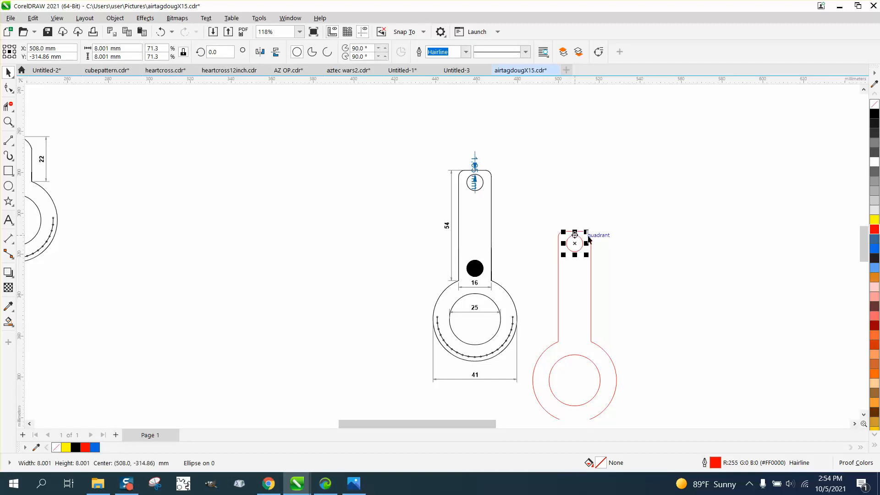
{"action": "left_click", "coordinate": [674, 225]}
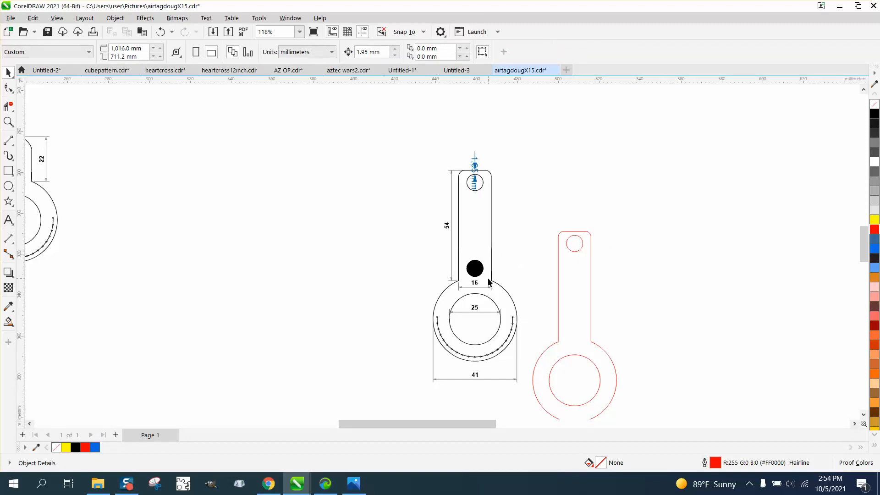
Add a Parallel Dimension from the bottom of the template's unfilled circle straight down to the top of the black circle
{"action": "left_click", "coordinate": [8, 121]}
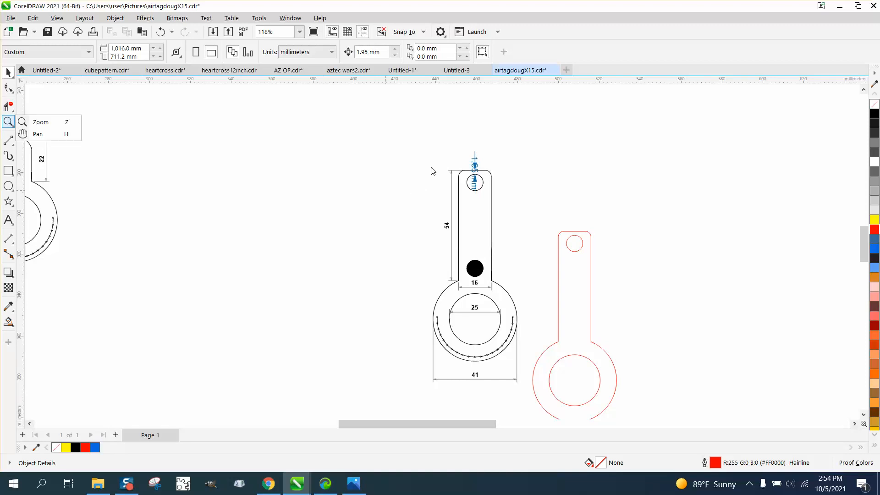
{"action": "left_click", "coordinate": [63, 123]}
{"action": "left_click_drag", "start_coordinate": [406, 150], "coordinate": [560, 311]}
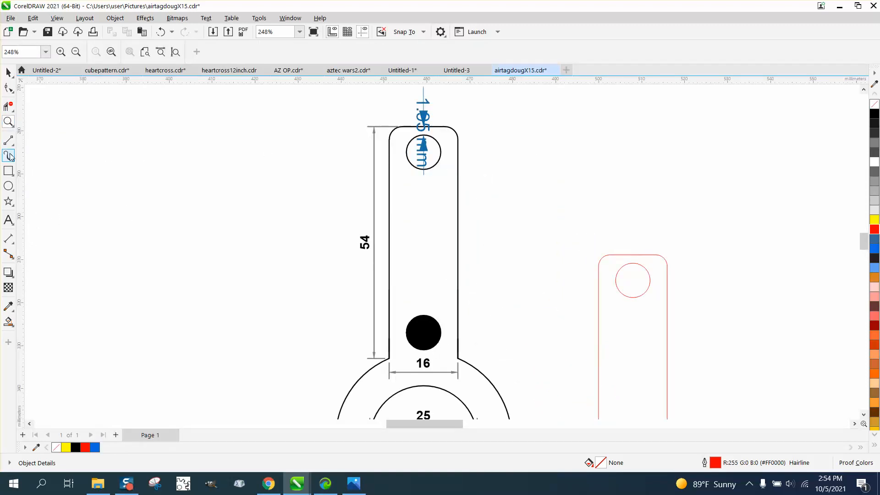
{"action": "left_click", "coordinate": [11, 239]}
{"action": "left_click", "coordinate": [36, 240]}
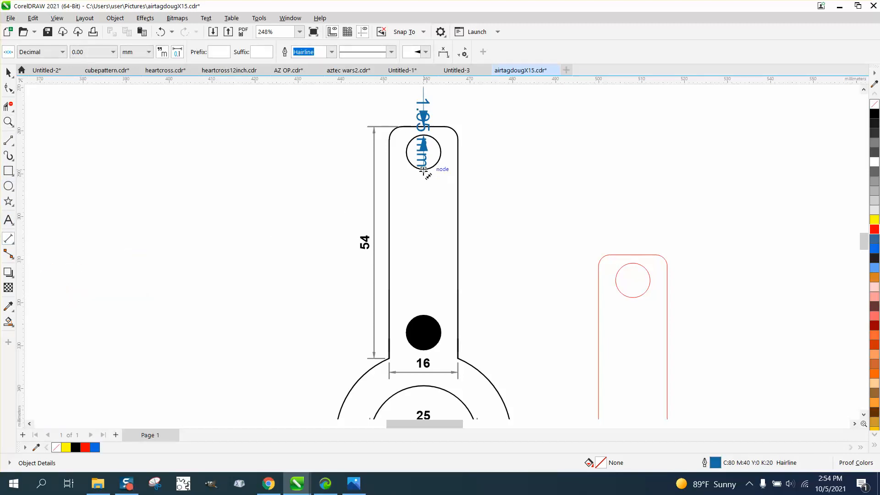
{"action": "left_click_drag", "start_coordinate": [424, 169], "coordinate": [424, 315]}
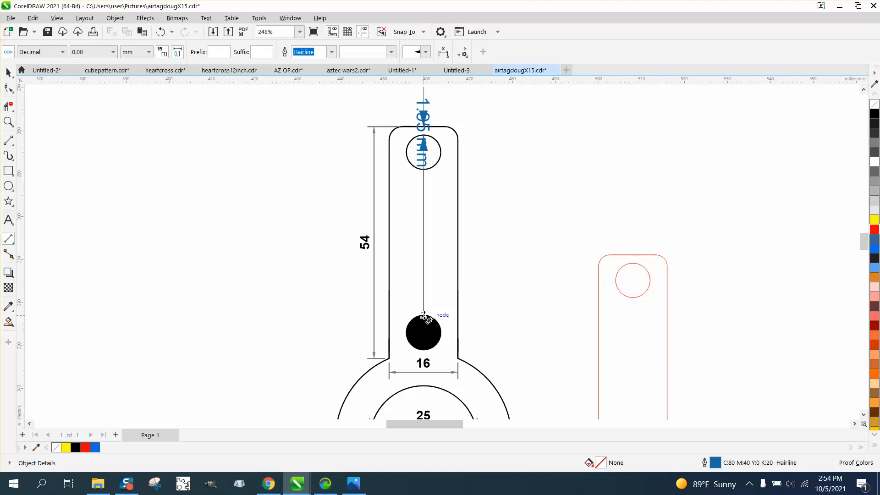
{"action": "left_click", "coordinate": [423, 315]}
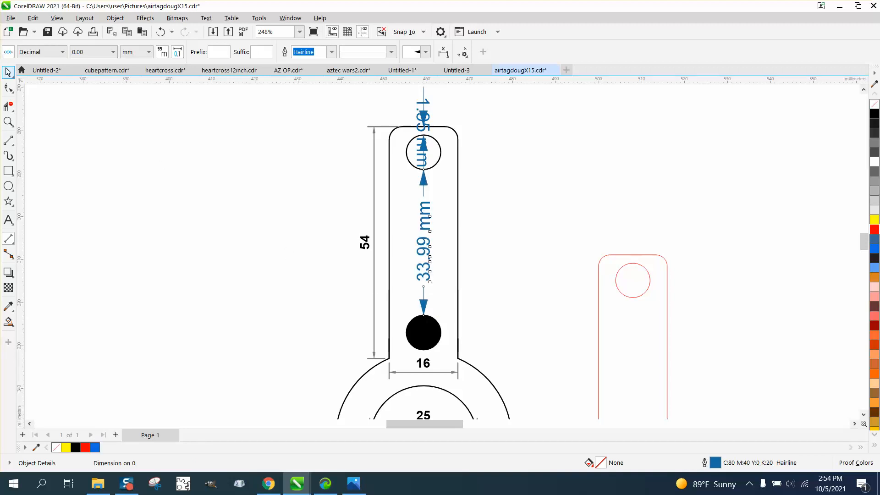
Set the nudge distance to 33.99 mm, nudge a duplicate of the 8 mm circle down by it, and remove the copy
{"action": "left_click", "coordinate": [8, 73]}
{"action": "left_click", "coordinate": [108, 114]}
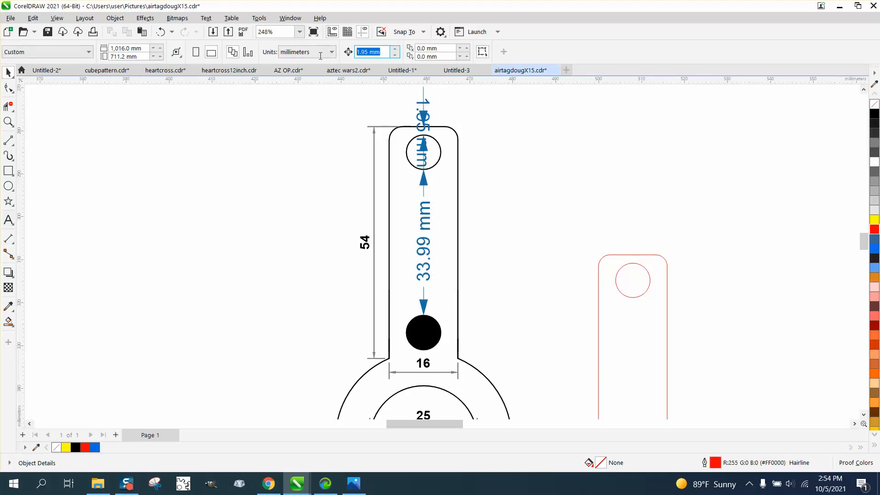
{"action": "type", "text": "33.9"}
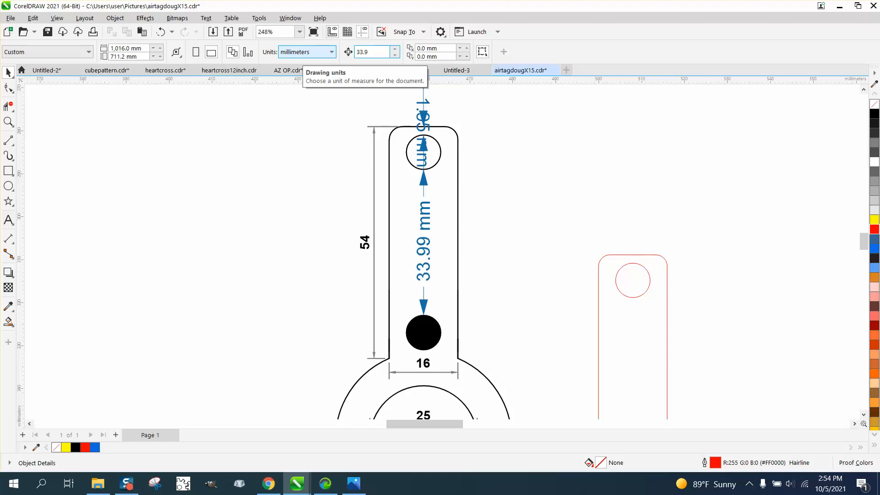
{"action": "type", "text": "9"}
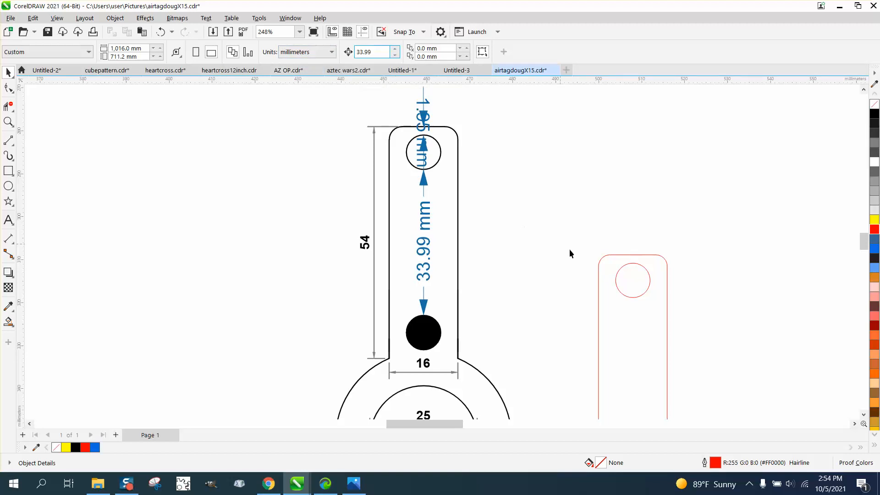
{"action": "left_click", "coordinate": [634, 266]}
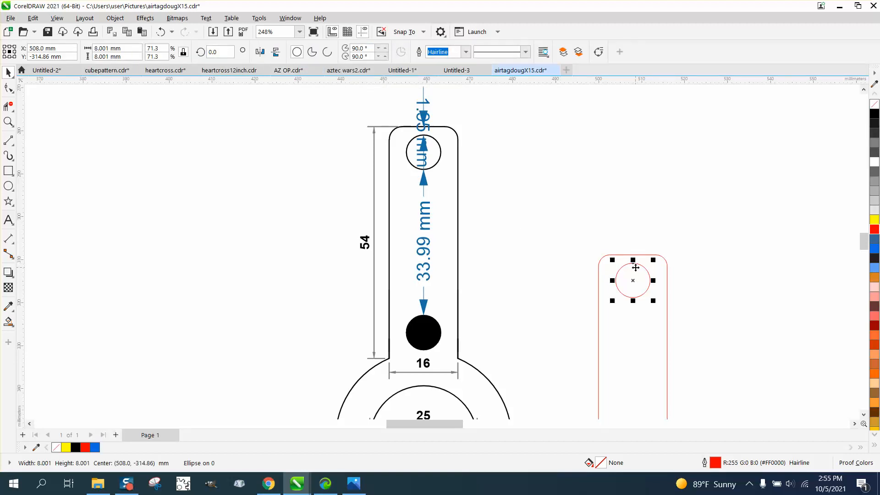
{"action": "key", "text": "plus"}
{"action": "key", "text": "Down"}
{"action": "scroll", "coordinate": [483, 222], "scroll_direction": "down", "scroll_amount": 2}
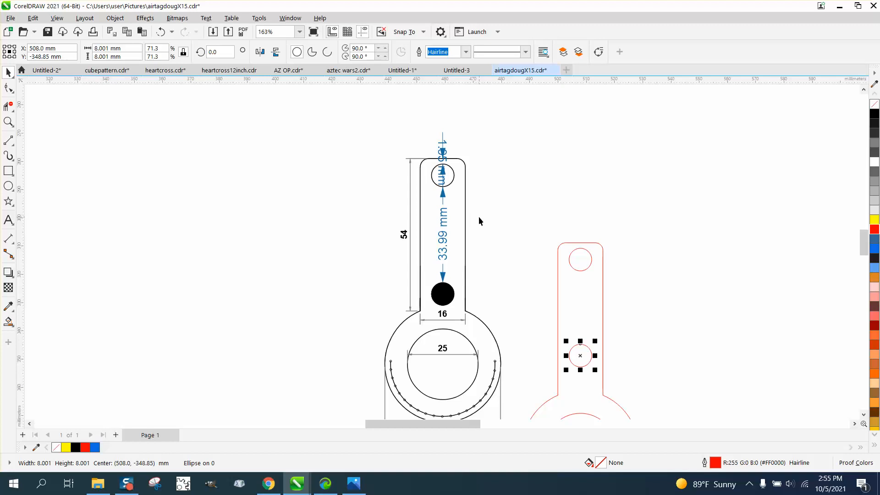
{"action": "scroll", "coordinate": [517, 199], "scroll_direction": "down", "scroll_amount": 1}
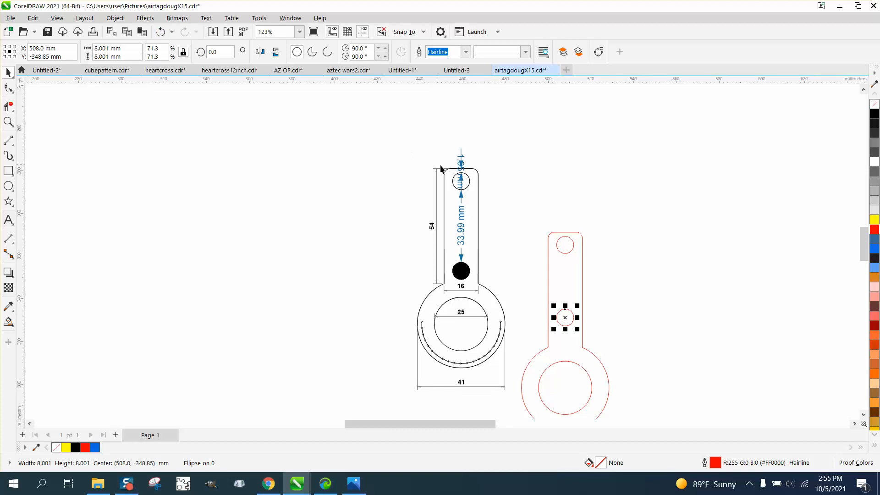
{"action": "left_click", "coordinate": [599, 323]}
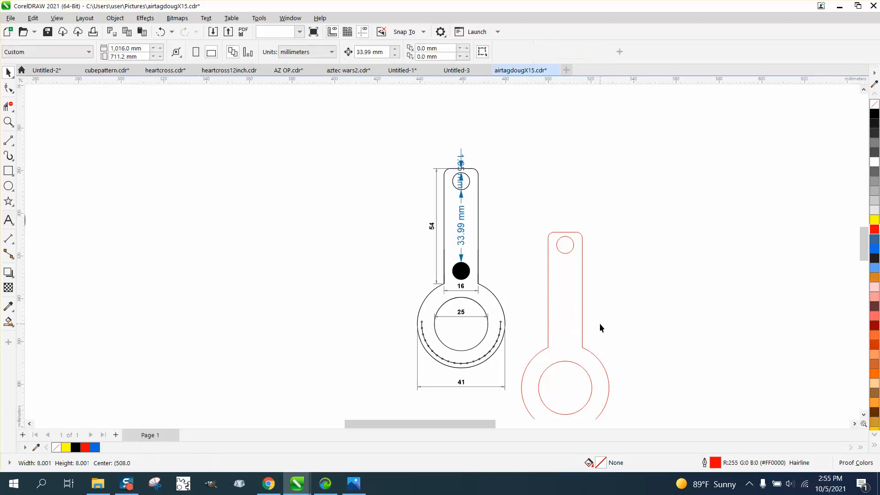
Add a Parallel Dimension from the center of the template's unfilled circle to the center of the black circle
{"action": "left_click", "coordinate": [8, 121]}
{"action": "left_click_drag", "start_coordinate": [436, 156], "coordinate": [543, 309]}
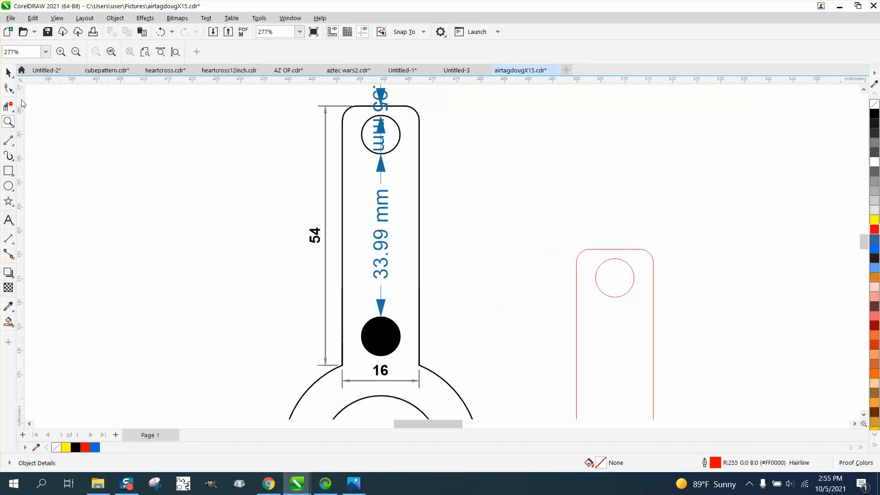
{"action": "left_click", "coordinate": [11, 244]}
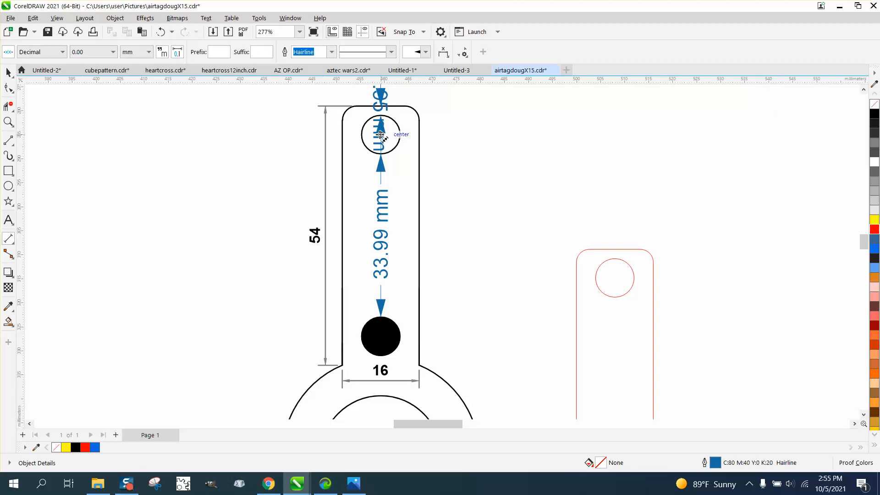
{"action": "left_click_drag", "start_coordinate": [381, 134], "coordinate": [380, 338]}
{"action": "left_click", "coordinate": [380, 339]}
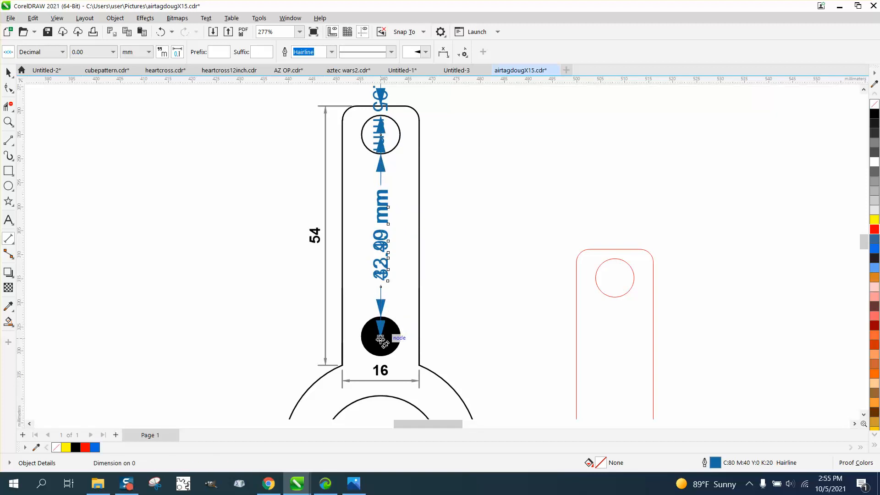
{"action": "key", "text": "space"}
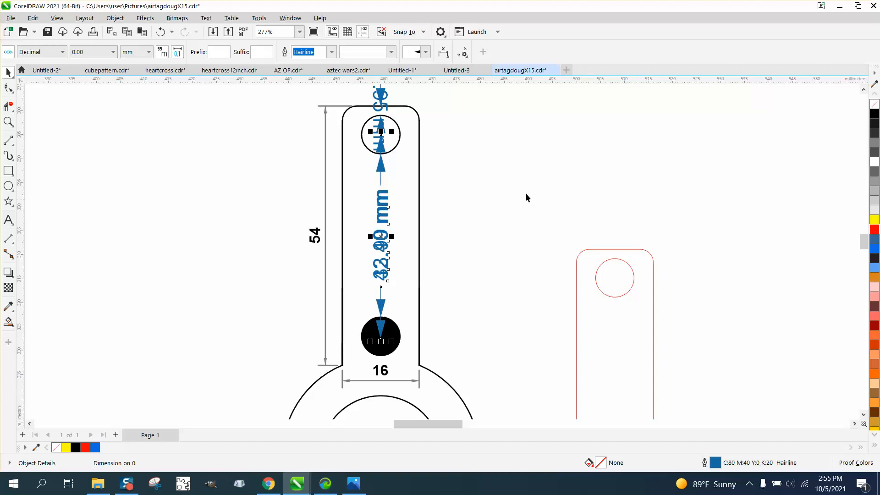
Set the nudge distance to 42.40 mm and place a duplicate of the 8 mm circle that far below the original
{"action": "left_click", "coordinate": [527, 195]}
{"action": "left_click", "coordinate": [388, 53]}
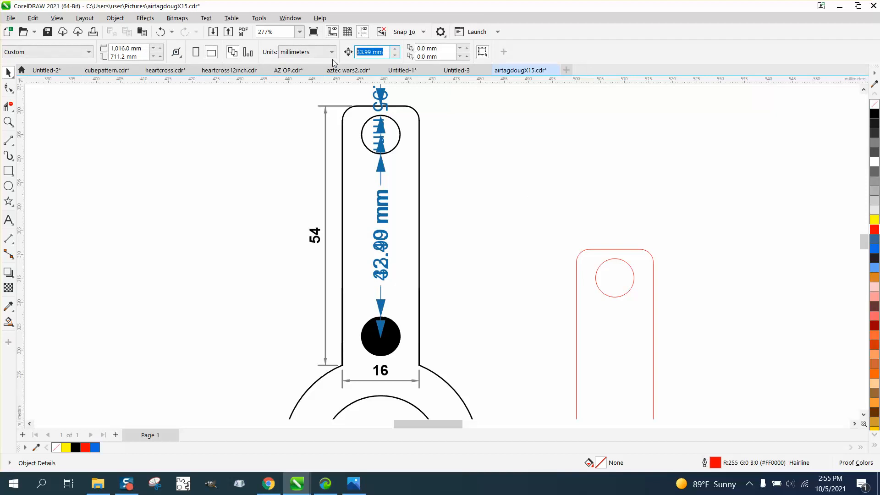
{"action": "type", "text": "42"}
{"action": "key", "text": "BackSpace"}
{"action": "key", "text": "BackSpace"}
{"action": "type", "text": ".40"}
{"action": "left_click", "coordinate": [596, 277]}
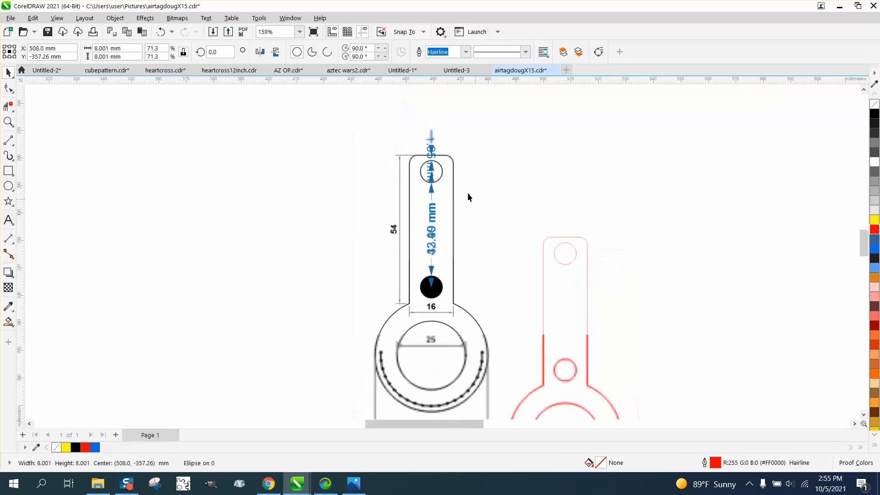
{"action": "key", "text": "Down"}
{"action": "scroll", "coordinate": [467, 192], "scroll_direction": "down", "scroll_amount": 1}
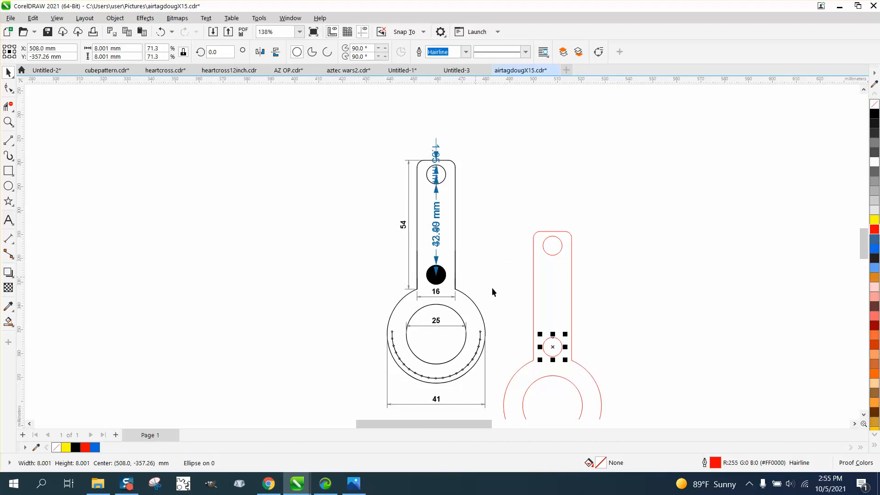
{"action": "scroll", "coordinate": [490, 259], "scroll_direction": "down", "scroll_amount": 2}
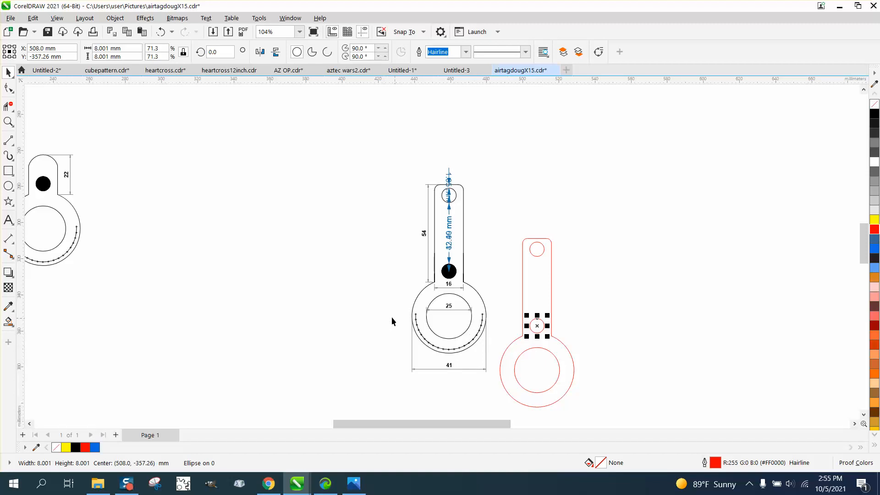
Add a Parallel Dimension horizontally between the two end holes of the template's stitch arc
{"action": "left_click", "coordinate": [8, 122]}
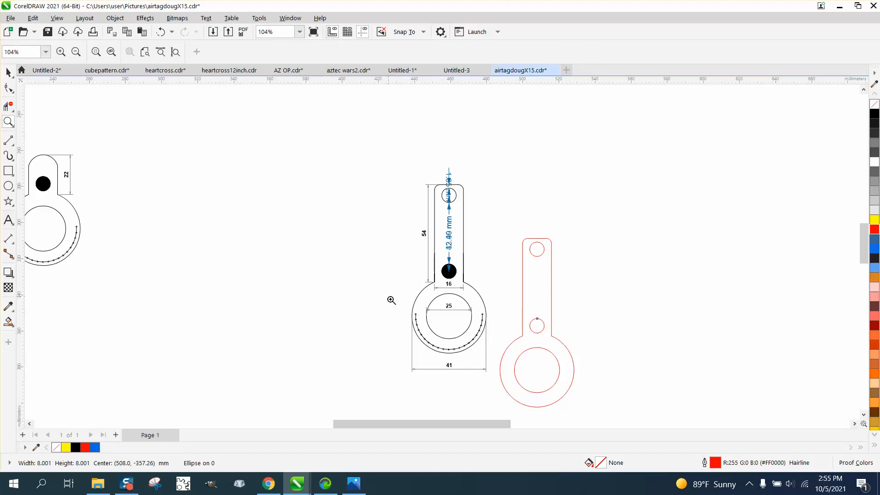
{"action": "left_click_drag", "start_coordinate": [391, 301], "coordinate": [523, 363]}
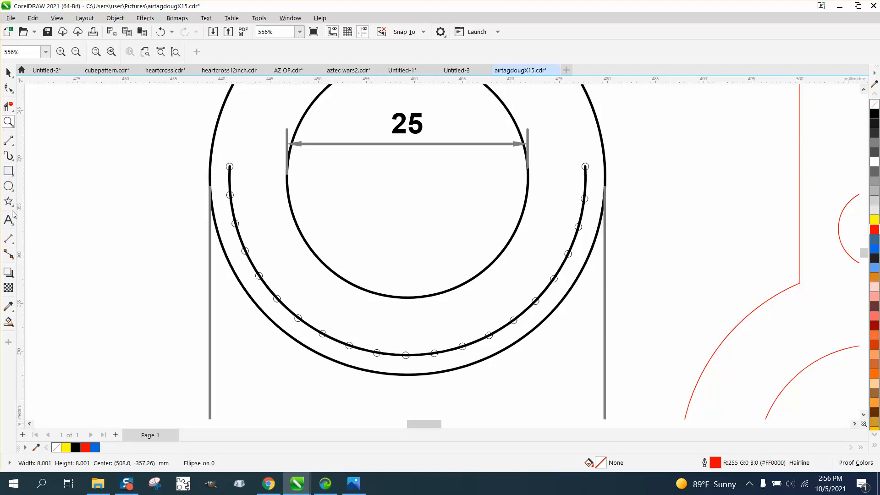
{"action": "left_click", "coordinate": [14, 244]}
{"action": "left_click", "coordinate": [64, 239]}
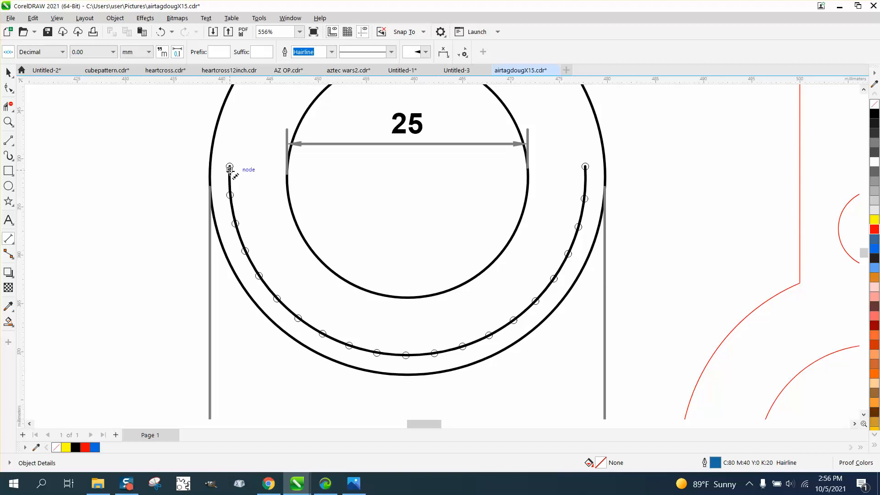
{"action": "left_click_drag", "start_coordinate": [229, 166], "coordinate": [587, 168]}
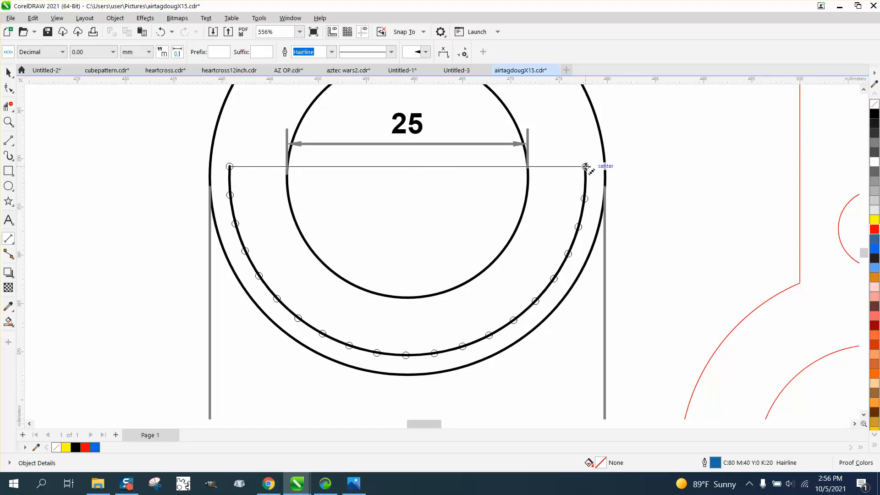
{"action": "left_click", "coordinate": [587, 169]}
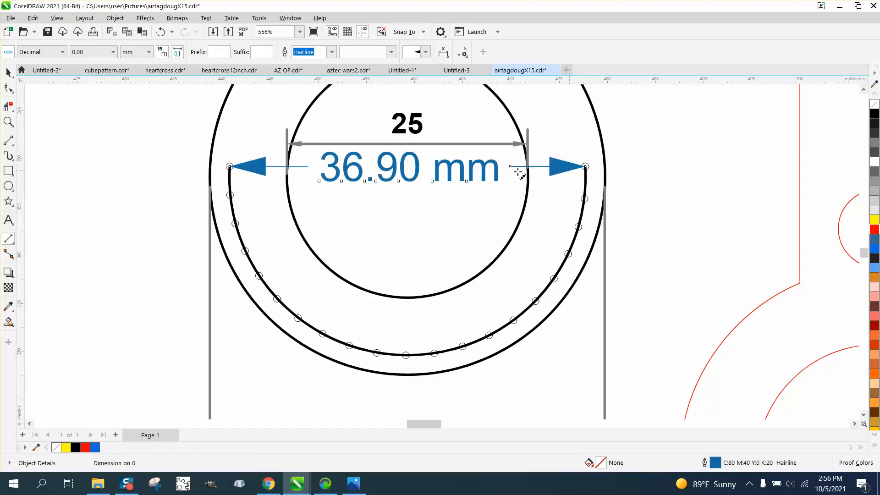
{"action": "left_click", "coordinate": [8, 72]}
Draw a circle about 36.7 mm in diameter beside the red outline and resize it to 36.9 mm
{"action": "scroll", "coordinate": [221, 166], "scroll_direction": "down", "scroll_amount": 2}
{"action": "scroll", "coordinate": [281, 207], "scroll_direction": "down", "scroll_amount": 2}
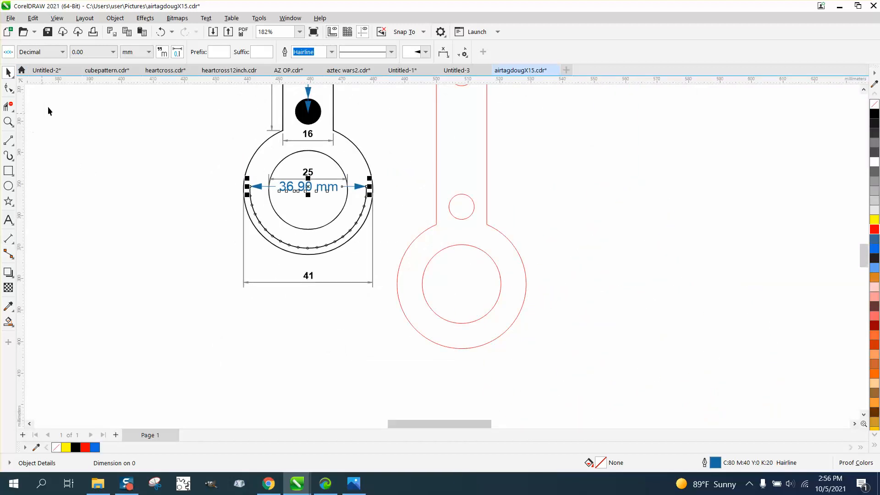
{"action": "left_click", "coordinate": [8, 186]}
{"action": "left_click_drag", "start_coordinate": [765, 168], "coordinate": [645, 288]}
{"action": "left_click_drag", "start_coordinate": [131, 47], "coordinate": [74, 49]}
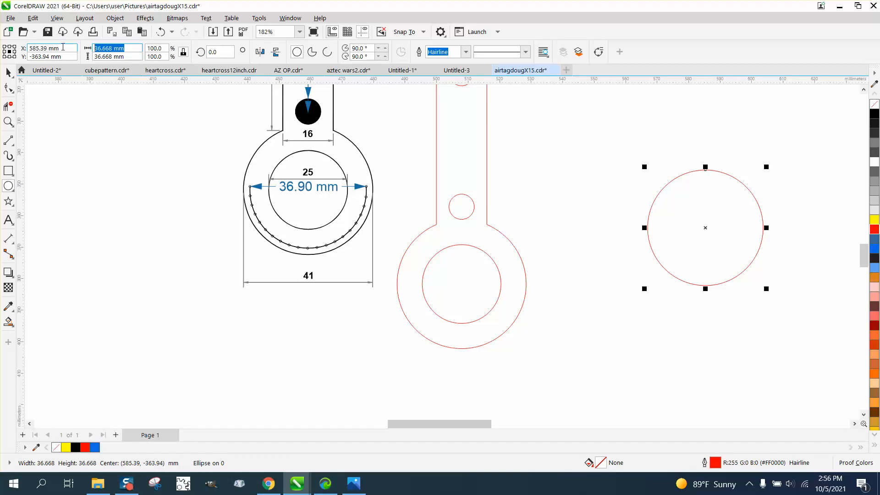
{"action": "type", "text": "36.9"}
{"action": "key", "text": "Return"}
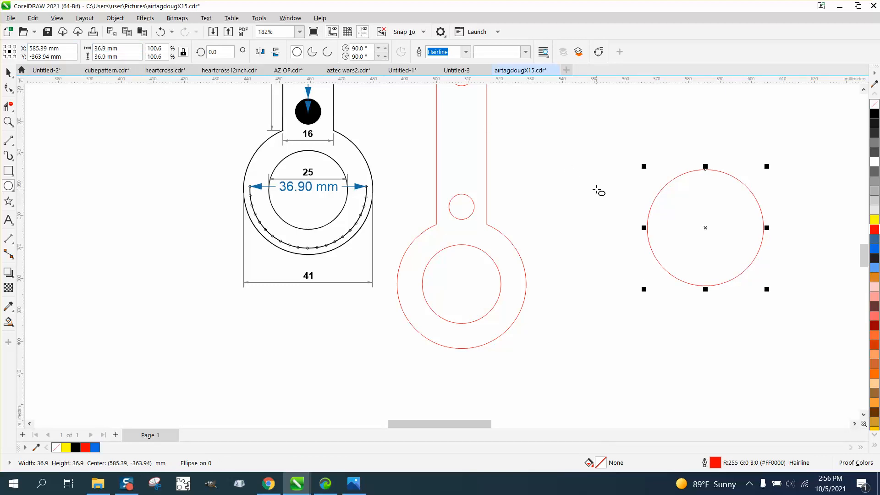
{"action": "left_click", "coordinate": [8, 72]}
Draw a horizontal line about 61.8 mm long above the 36.9 mm circle and move it across the circle's center
{"action": "left_click", "coordinate": [8, 140]}
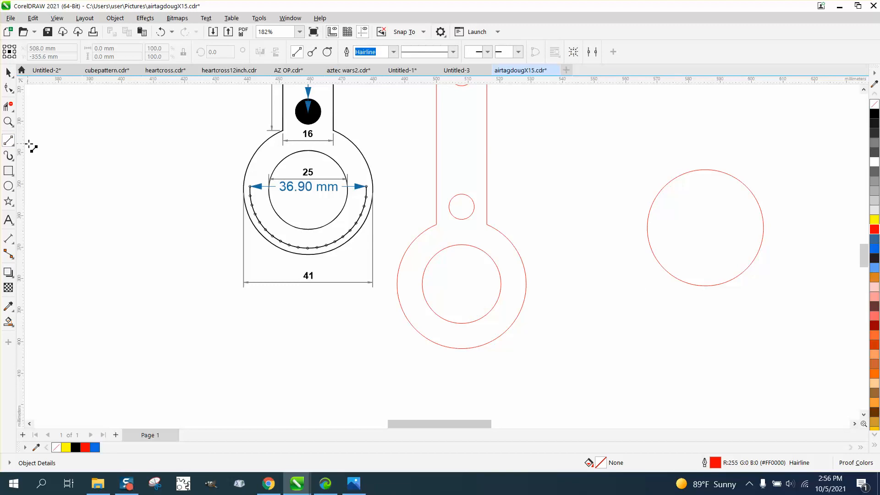
{"action": "left_click", "coordinate": [556, 146]}
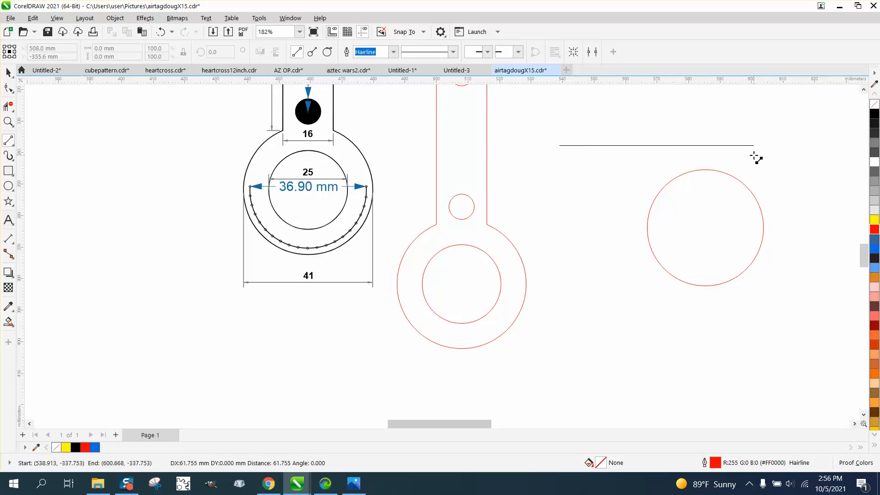
{"action": "left_click", "coordinate": [758, 145], "text": "ctrl"}
{"action": "left_click", "coordinate": [8, 71]}
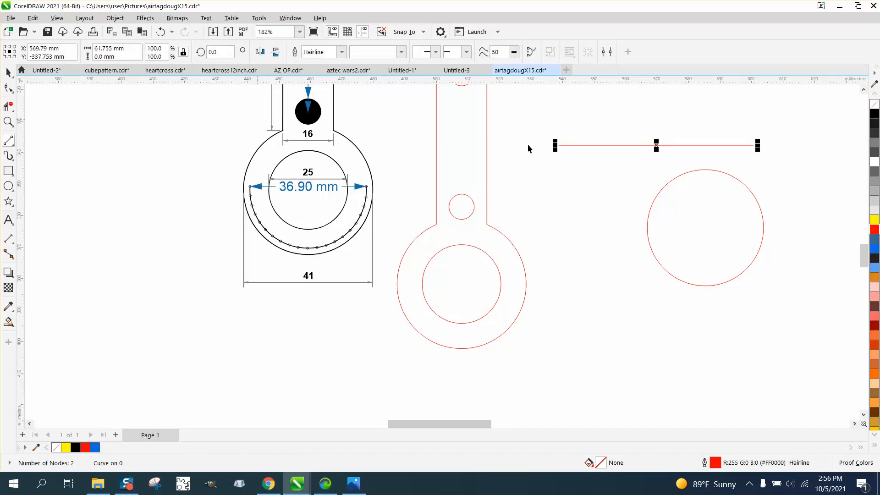
{"action": "left_click_drag", "start_coordinate": [657, 146], "coordinate": [703, 228]}
Remove the circle's upper half with Virtual Segment Delete, using the line as the boundary, and delete the line
{"action": "left_click", "coordinate": [10, 107]}
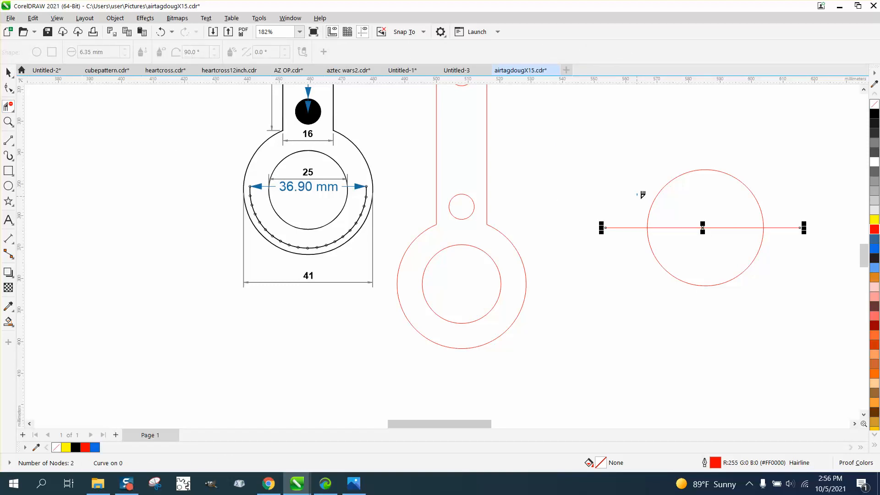
{"action": "left_click_drag", "start_coordinate": [644, 194], "coordinate": [780, 208]}
{"action": "left_click", "coordinate": [8, 72]}
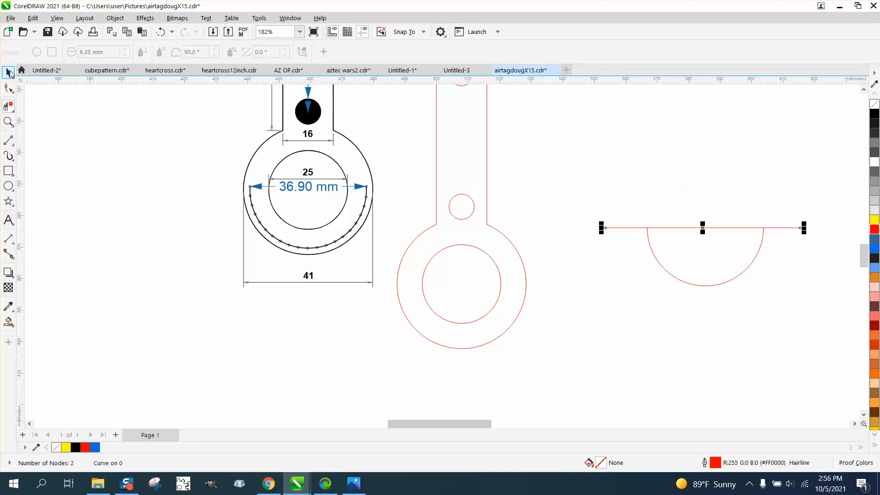
{"action": "key", "text": "Escape"}
{"action": "left_click", "coordinate": [690, 228]}
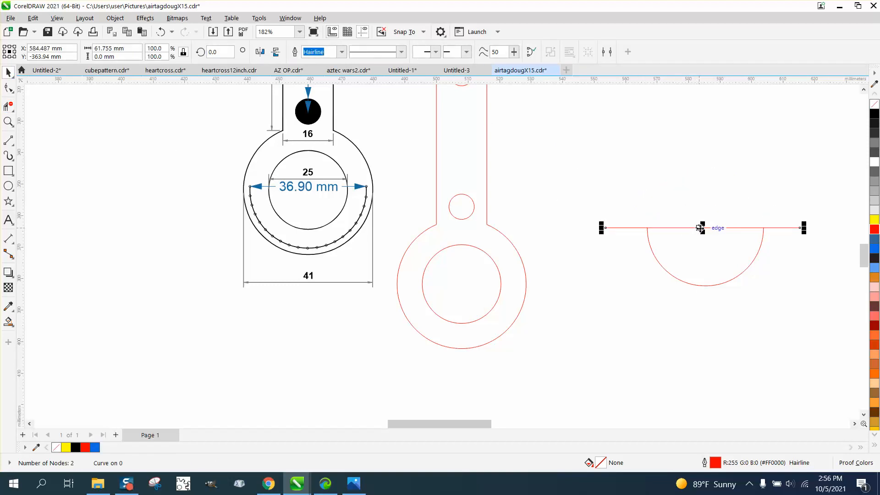
{"action": "key", "text": "Delete"}
Try positioning the half-circle by eye inside the red outline's round end, and undo back to the full circle with its line
{"action": "left_click", "coordinate": [723, 285]}
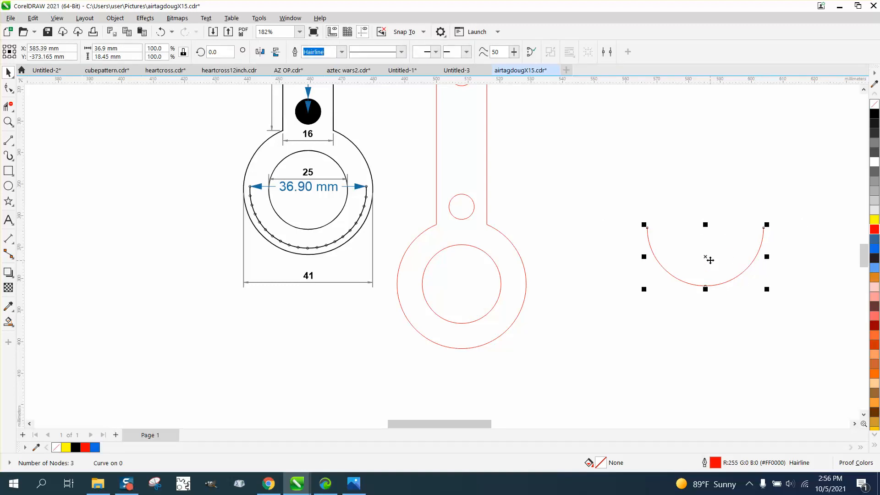
{"action": "left_click_drag", "start_coordinate": [709, 259], "coordinate": [464, 317]}
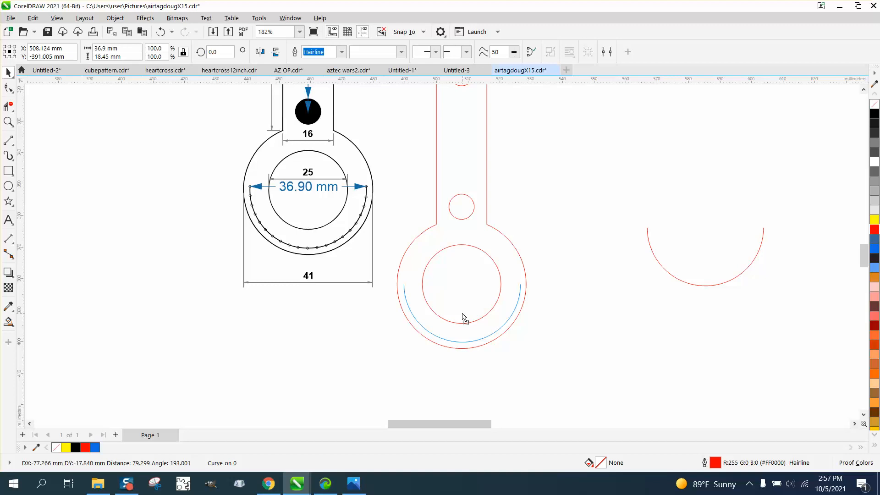
{"action": "left_click_drag", "start_coordinate": [464, 316], "coordinate": [633, 357]}
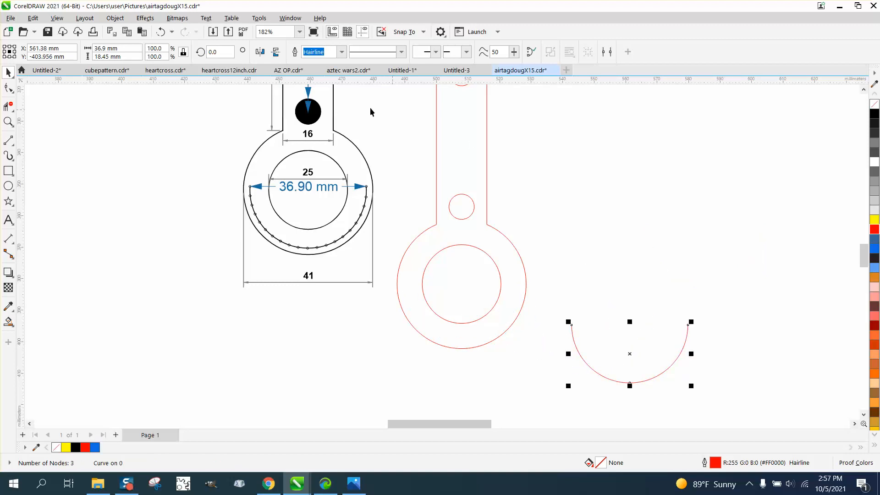
{"action": "left_click", "coordinate": [160, 32]}
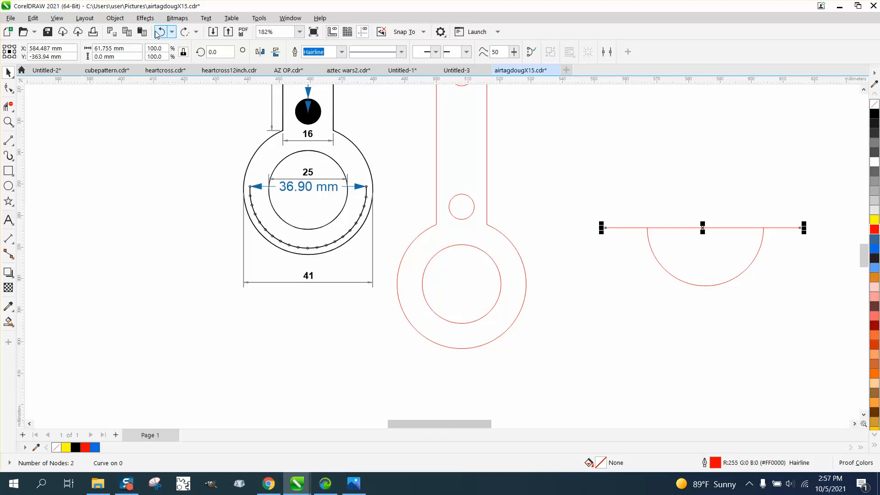
{"action": "left_click", "coordinate": [160, 32]}
Center the 36.9 mm circle on the red outline's inner circle and nudge it 42.4 mm to the right
{"action": "left_click", "coordinate": [670, 182]}
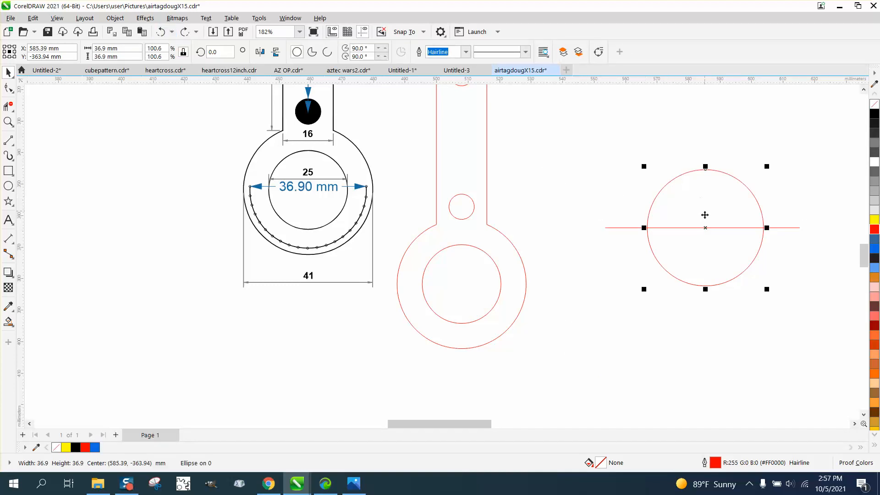
{"action": "left_click_drag", "start_coordinate": [705, 227], "coordinate": [464, 283]}
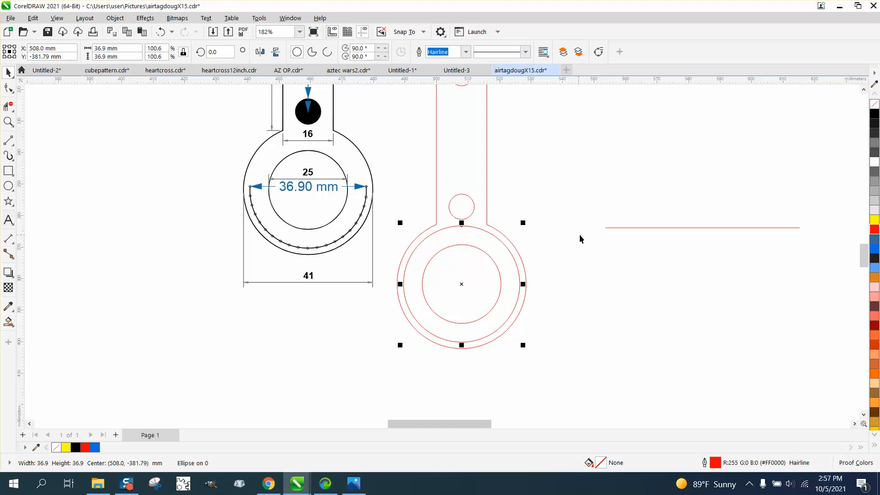
{"action": "key", "text": "ctrl+z"}
Center the horizontal line on the nudged 36.9 mm circle and trim off the circle's upper half
{"action": "left_click", "coordinate": [683, 227]}
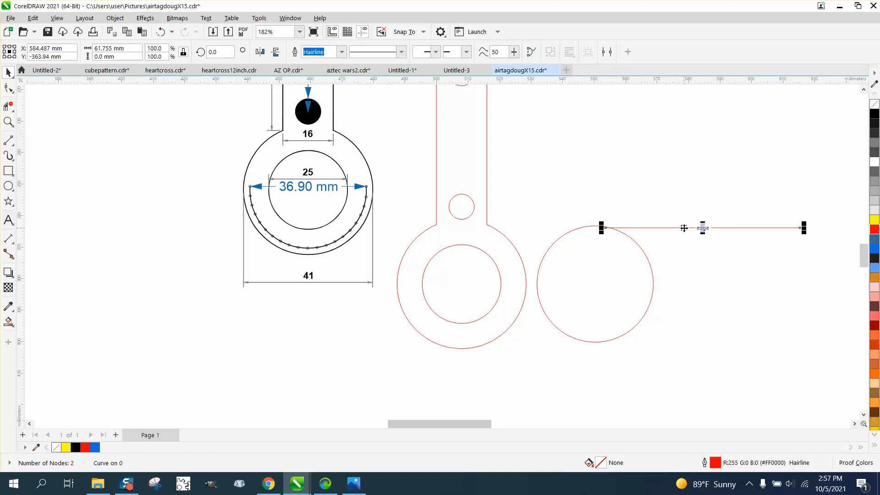
{"action": "left_click_drag", "start_coordinate": [683, 227], "coordinate": [600, 287]}
{"action": "left_click", "coordinate": [7, 104]}
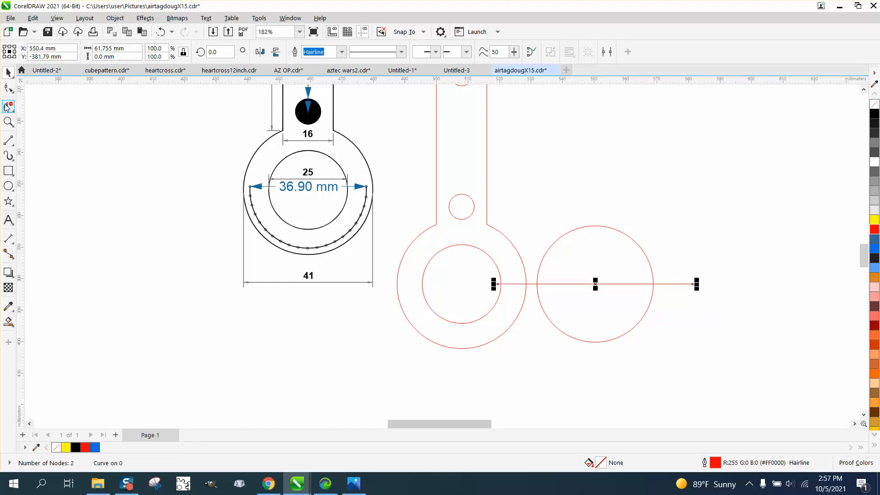
{"action": "left_click_drag", "start_coordinate": [546, 244], "coordinate": [616, 252]}
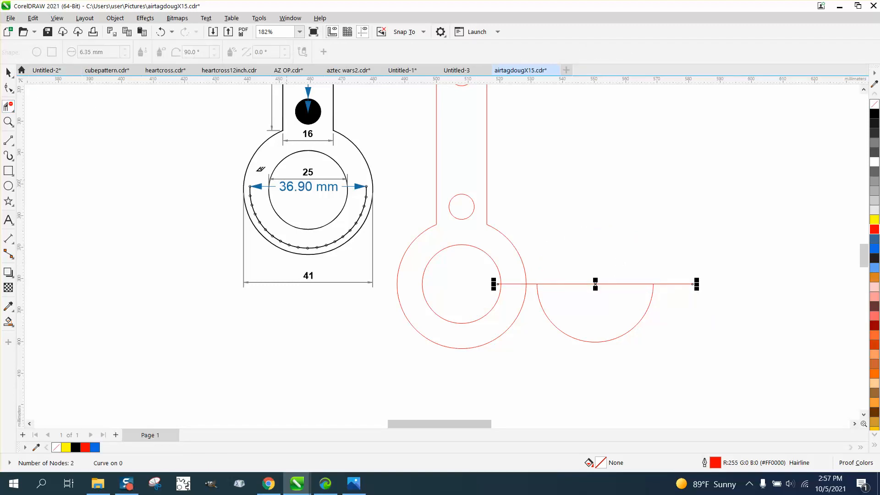
Delete the cutting line and nudge the half-circle arc 42.4 mm left into the red outline
{"action": "key", "text": "space"}
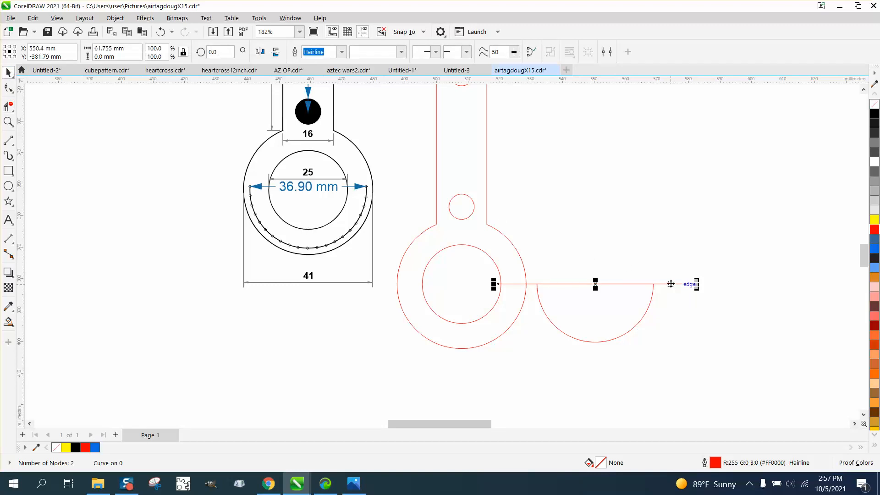
{"action": "left_click", "coordinate": [670, 284]}
{"action": "key", "text": "Delete"}
{"action": "left_click", "coordinate": [648, 310]}
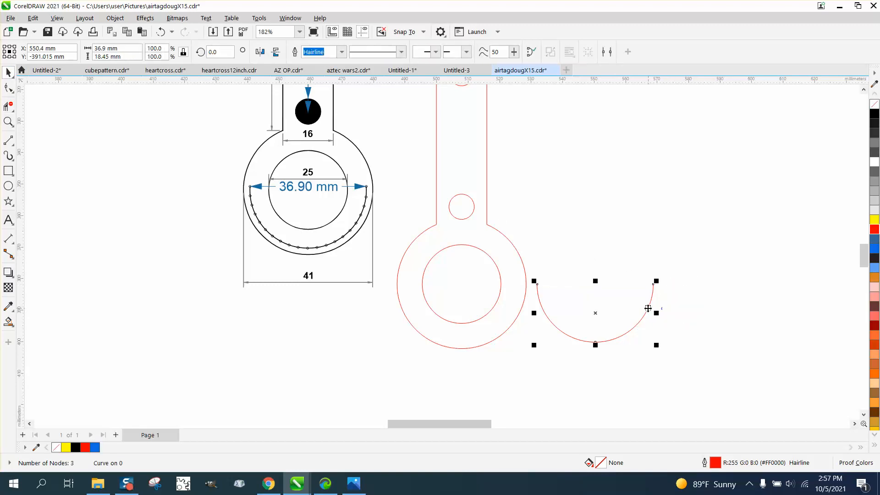
{"action": "key", "text": "Left"}
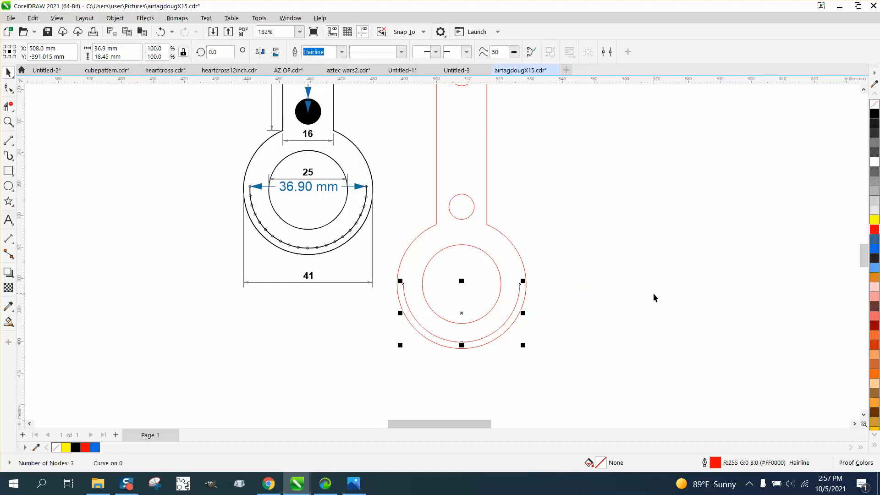
Check the size of the first small stitch hole at the left end of the template's arc
{"action": "left_click", "coordinate": [9, 122]}
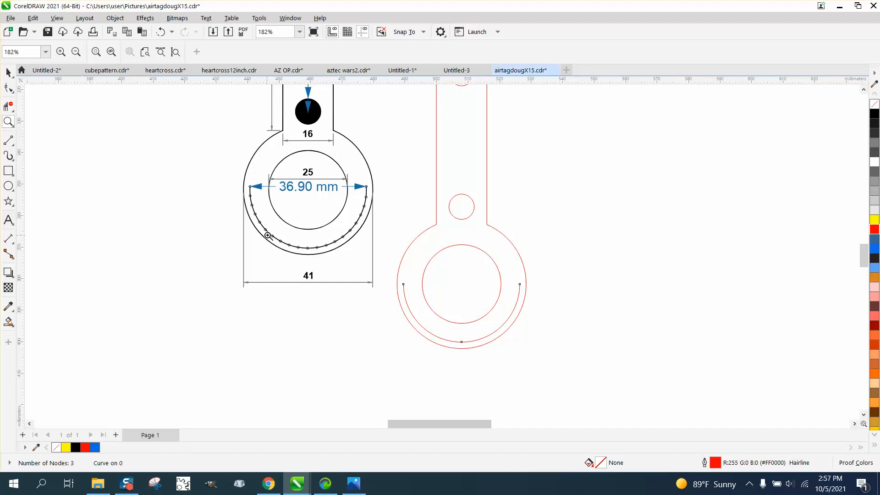
{"action": "left_click_drag", "start_coordinate": [247, 186], "coordinate": [281, 200]}
{"action": "scroll", "coordinate": [222, 181], "scroll_direction": "down", "scroll_amount": 1}
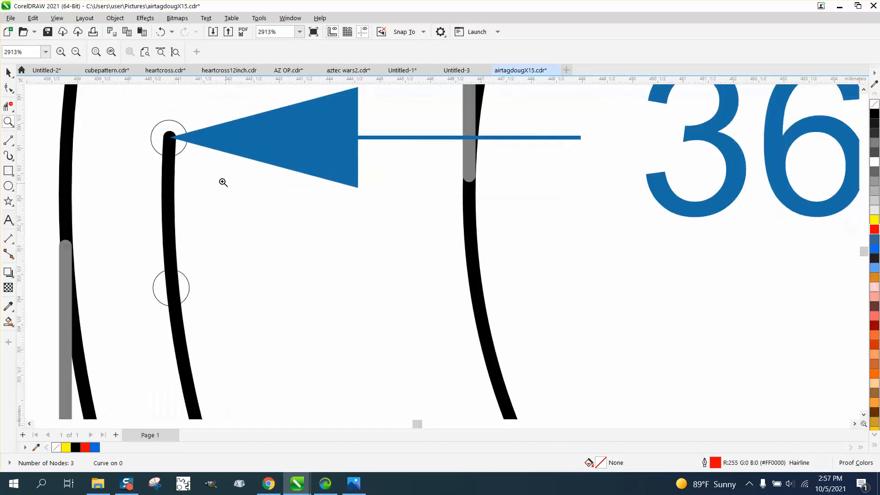
{"action": "left_click", "coordinate": [9, 72]}
{"action": "left_click", "coordinate": [126, 137]}
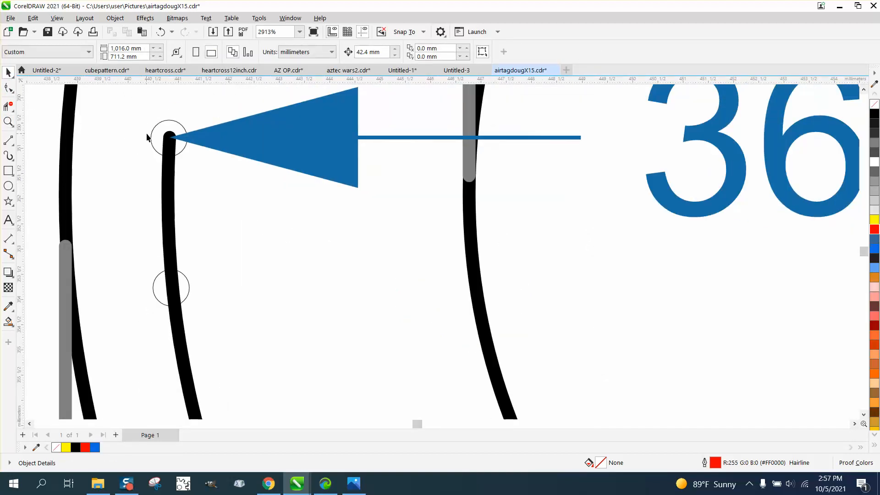
{"action": "left_click", "coordinate": [151, 136]}
{"action": "left_click", "coordinate": [152, 135]}
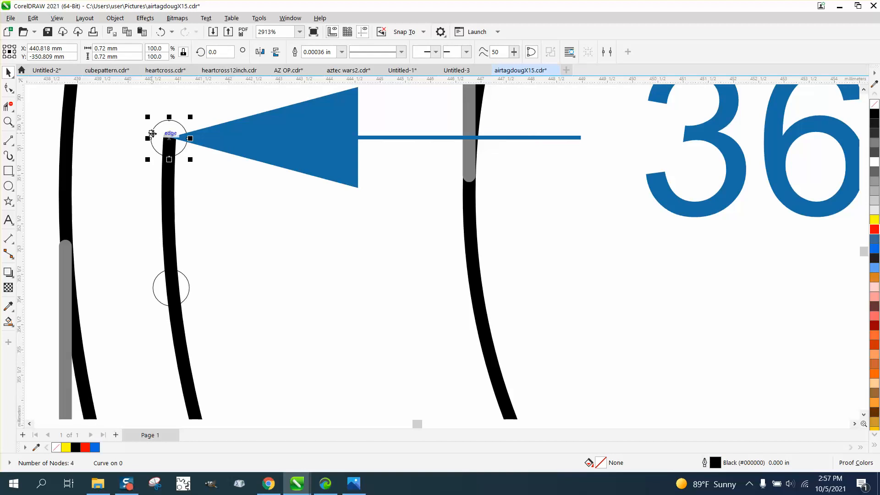
Draw a circle about 0.8 mm in diameter to the left of the template and resize it to 0.72 mm
{"action": "scroll", "coordinate": [259, 146], "scroll_direction": "down", "scroll_amount": 3}
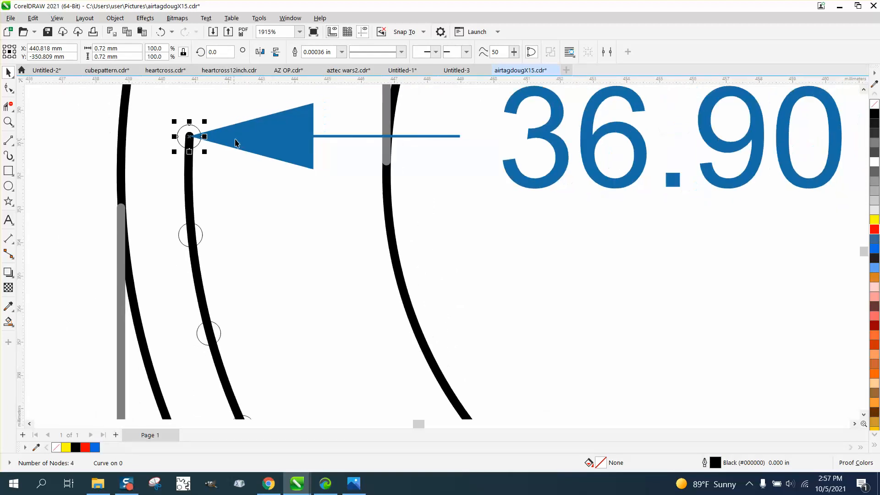
{"action": "left_click", "coordinate": [8, 187]}
{"action": "left_click_drag", "start_coordinate": [96, 188], "coordinate": [108, 200]}
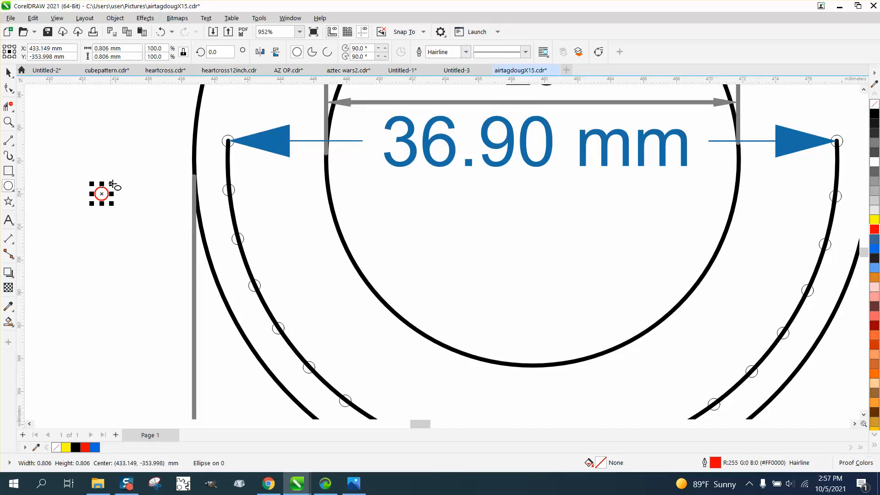
{"action": "left_click", "coordinate": [9, 73]}
{"action": "left_click_drag", "start_coordinate": [123, 48], "coordinate": [72, 55]}
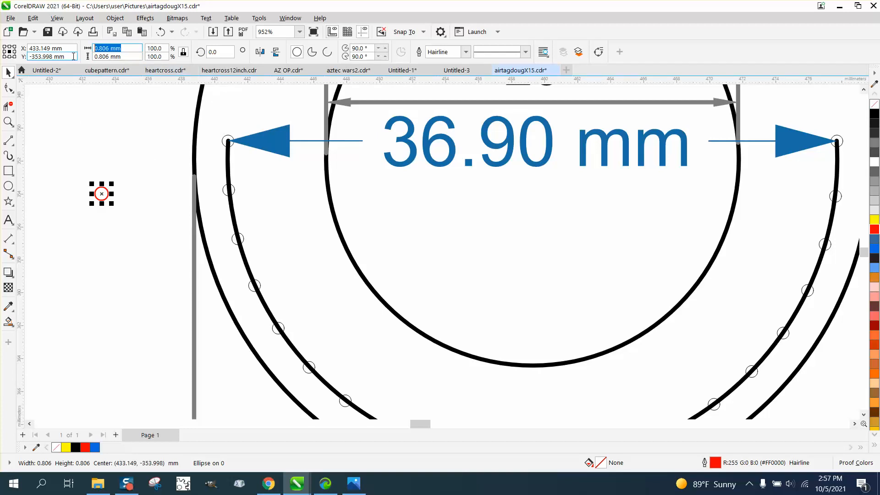
{"action": "type", "text": ".72"}
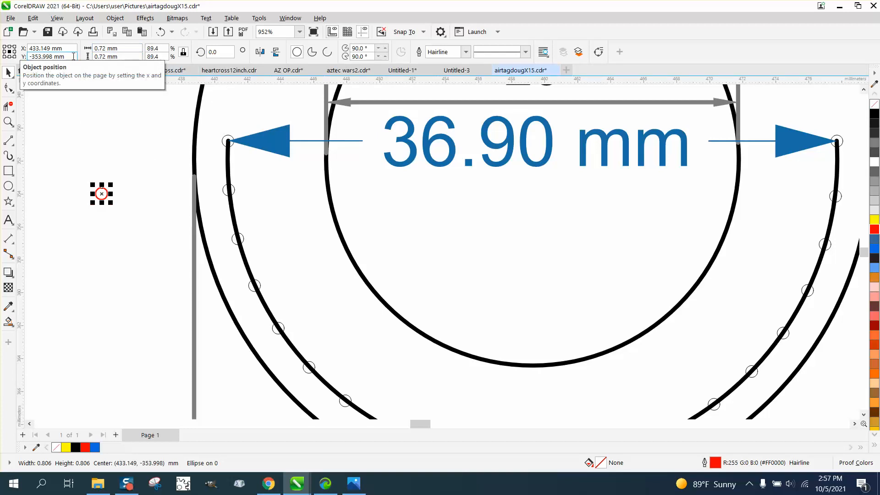
{"action": "key", "text": "Return"}
Move the template arc's first stitch hole out beside the red 0.72 mm circle and set its outline width to Hairline
{"action": "scroll", "coordinate": [110, 111], "scroll_direction": "down", "scroll_amount": 2}
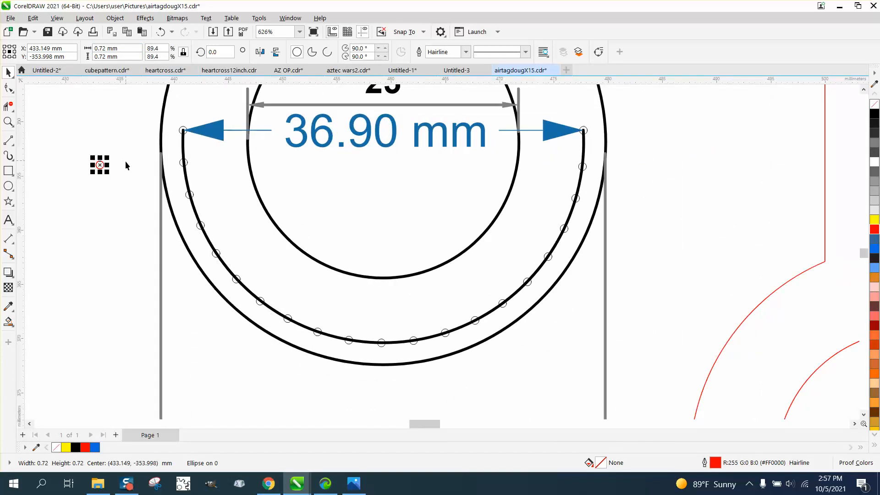
{"action": "left_click", "coordinate": [182, 132]}
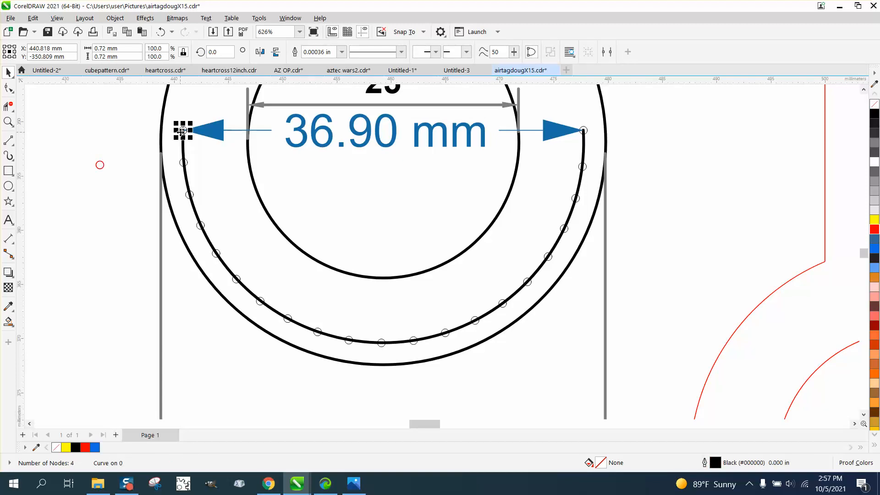
{"action": "left_click_drag", "start_coordinate": [182, 131], "coordinate": [90, 124]}
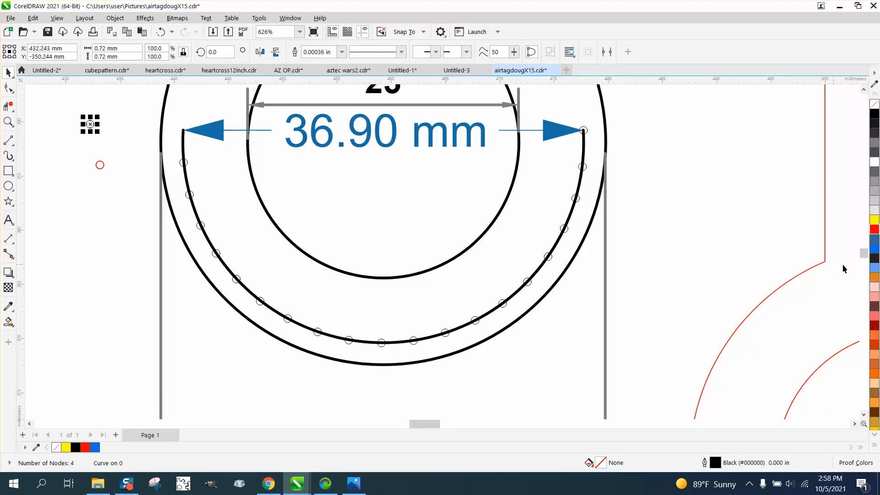
{"action": "left_click", "coordinate": [342, 51]}
{"action": "left_click", "coordinate": [316, 71]}
{"action": "left_click", "coordinate": [9, 88]}
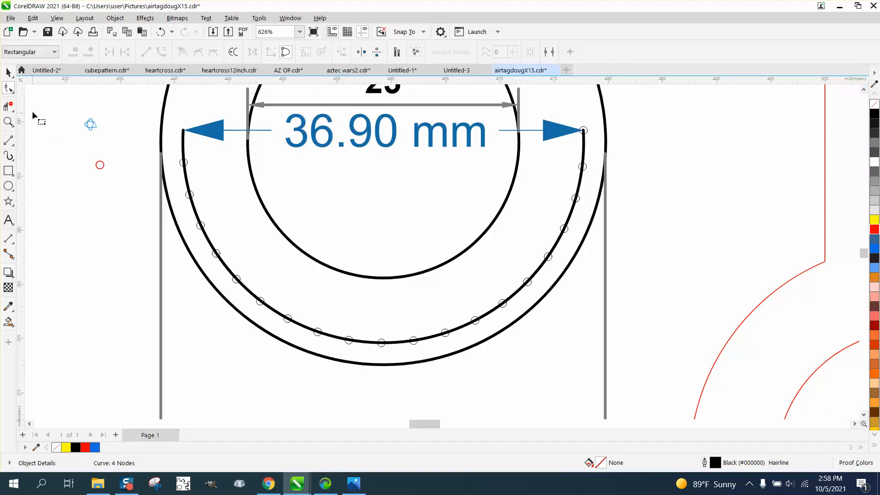
{"action": "left_click", "coordinate": [9, 72]}
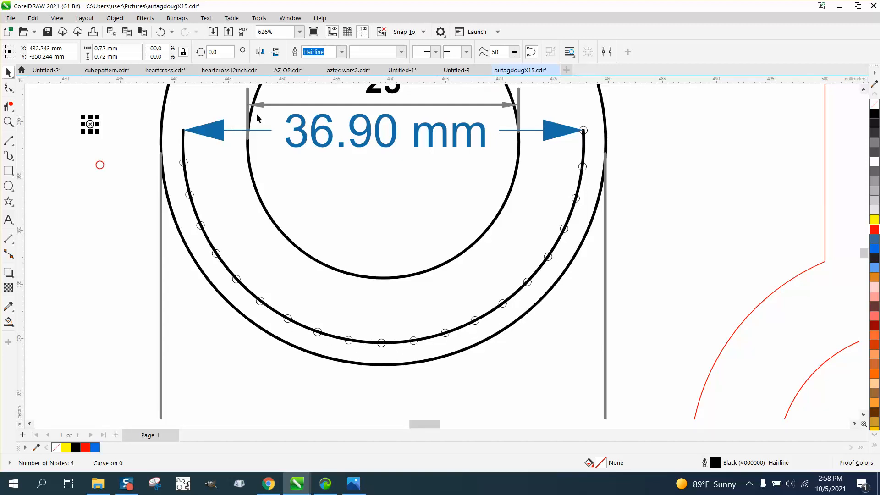
Move the red 0.72 mm circle into the space between the template and the red outline
{"action": "scroll", "coordinate": [119, 130], "scroll_direction": "down", "scroll_amount": 2}
{"action": "left_click_drag", "start_coordinate": [106, 153], "coordinate": [549, 183]}
{"action": "scroll", "coordinate": [331, 168], "scroll_direction": "down", "scroll_amount": 4}
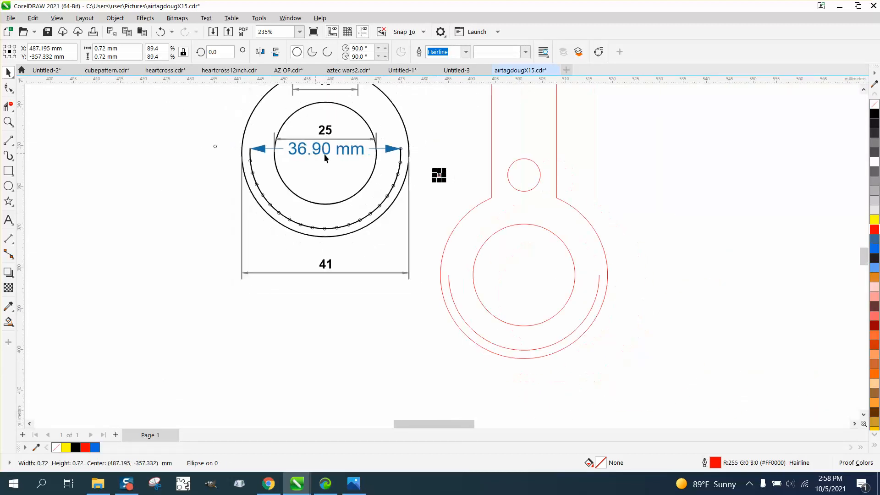
{"action": "left_click_drag", "start_coordinate": [444, 176], "coordinate": [623, 181]}
{"action": "left_click", "coordinate": [161, 32]}
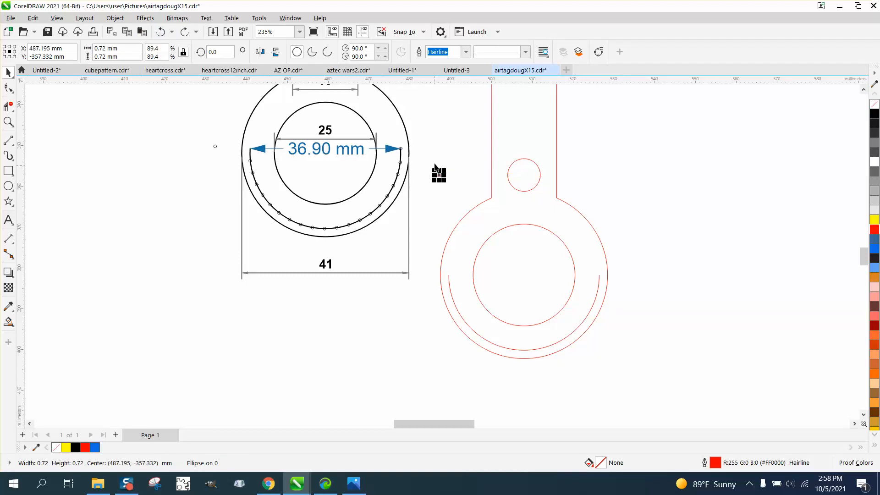
{"action": "left_click_drag", "start_coordinate": [436, 168], "coordinate": [461, 195]}
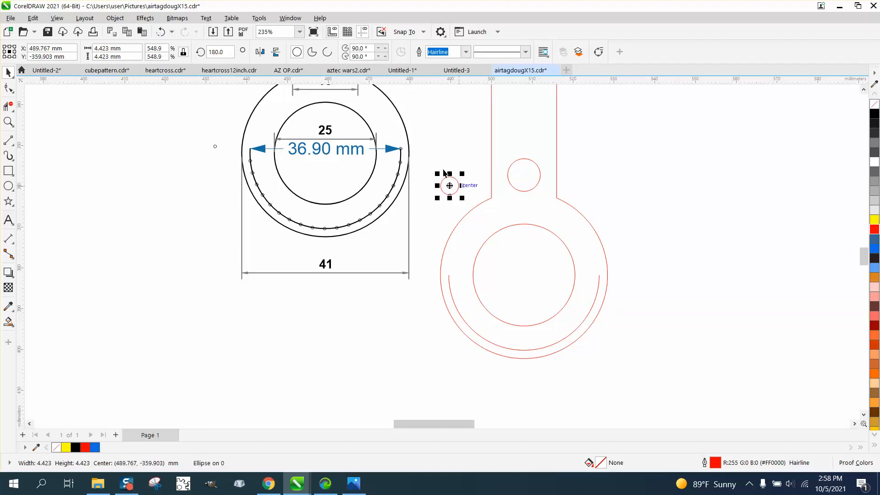
{"action": "left_click", "coordinate": [162, 32]}
{"action": "left_click_drag", "start_coordinate": [416, 147], "coordinate": [601, 175]}
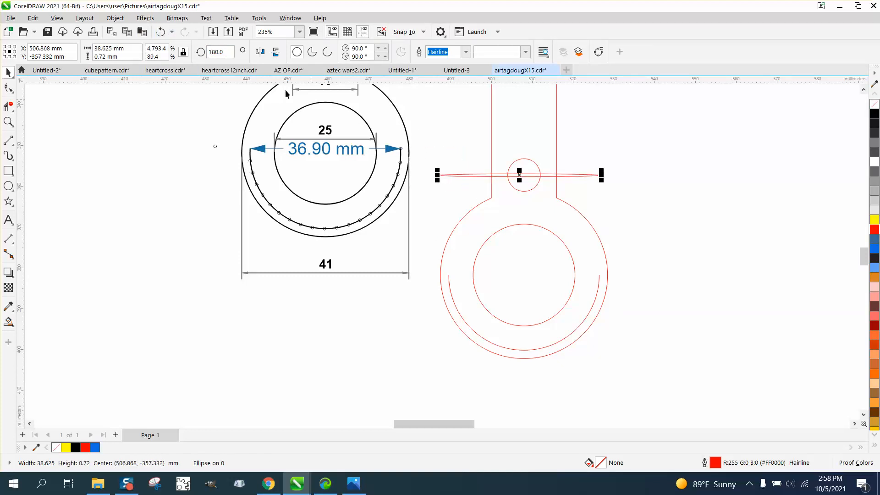
{"action": "left_click", "coordinate": [162, 32]}
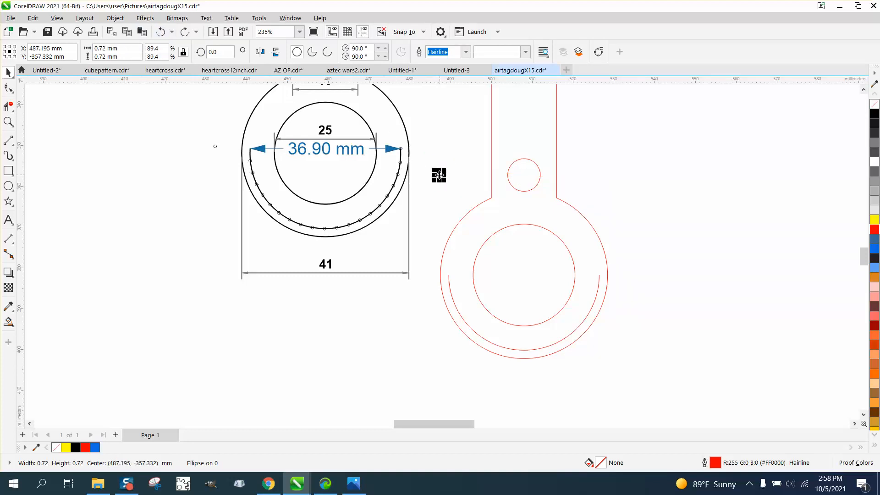
Move the red 0.72 mm circle to the right of the red strap and place a copy about 23 mm further right
{"action": "left_click_drag", "start_coordinate": [438, 175], "coordinate": [595, 175]}
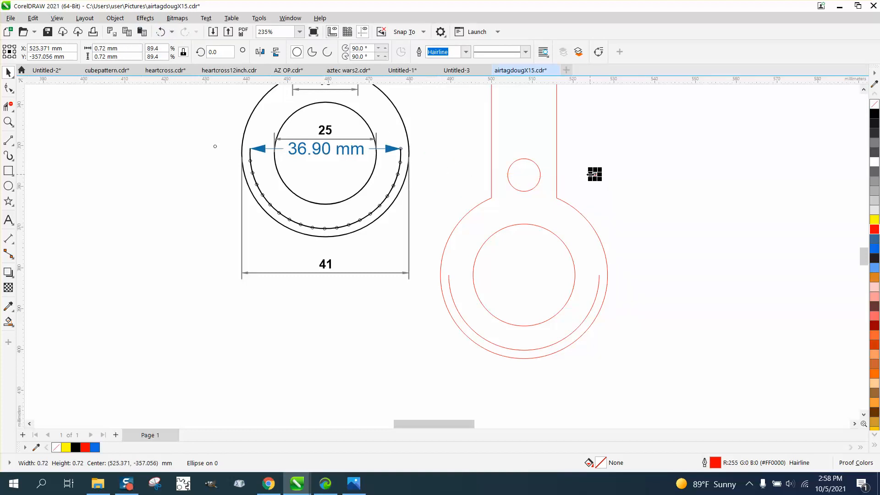
{"action": "mouse_move", "coordinate": [595, 174]}
{"action": "left_mouse_down"}
{"action": "mouse_move", "coordinate": [690, 174]}
{"action": "mouse_move", "coordinate": [704, 198]}
{"action": "left_mouse_up"}
{"action": "right_click", "coordinate": [690, 173]}
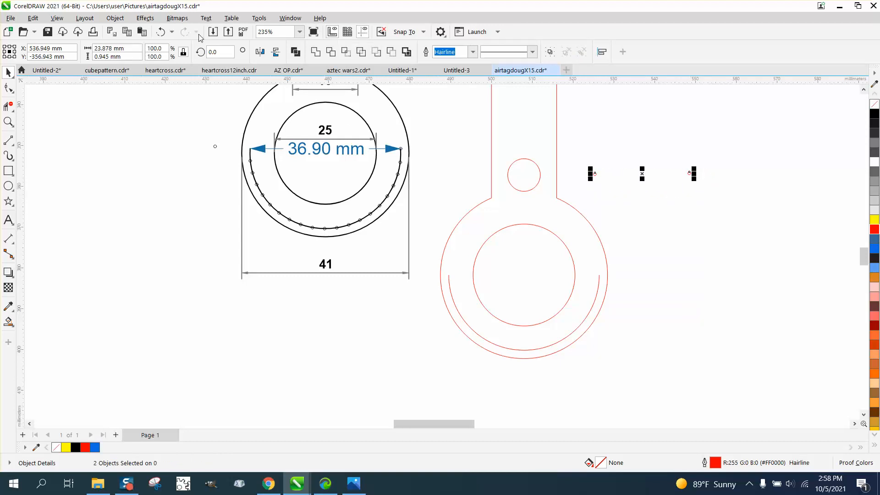
Blend the two small red circles using 19 intermediate steps
{"action": "left_click", "coordinate": [145, 18]}
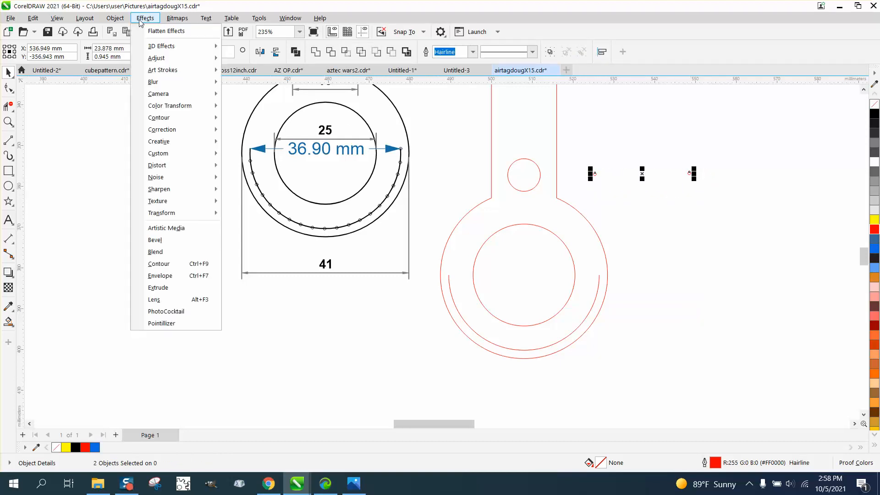
{"action": "left_click", "coordinate": [155, 252]}
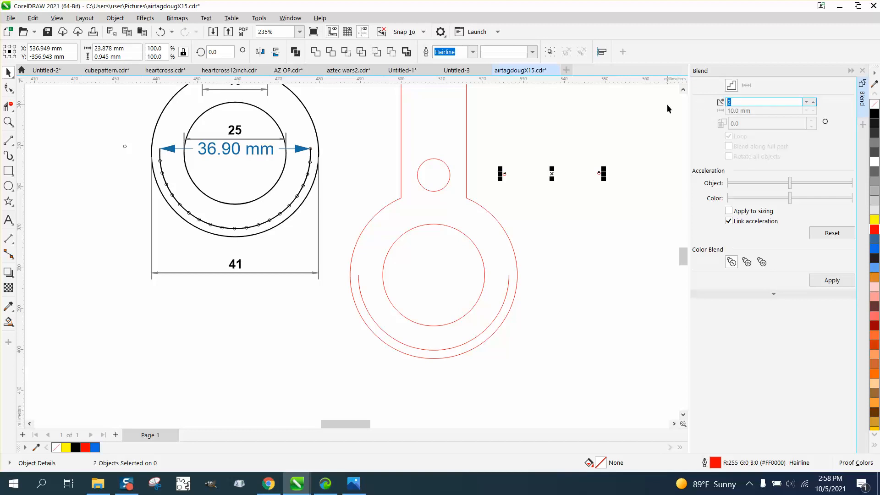
{"action": "left_click", "coordinate": [833, 280]}
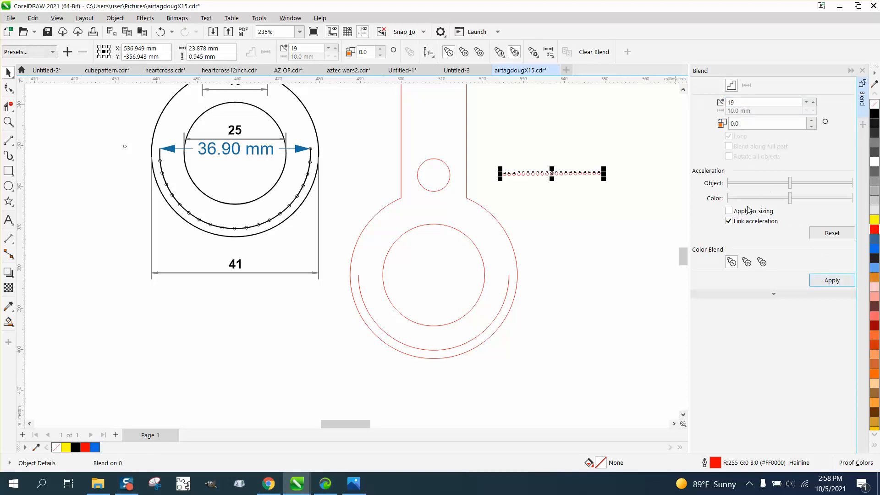
Set the red stitch arc as the blend's new path and spread the circles along the full path
{"action": "left_click", "coordinate": [774, 295]}
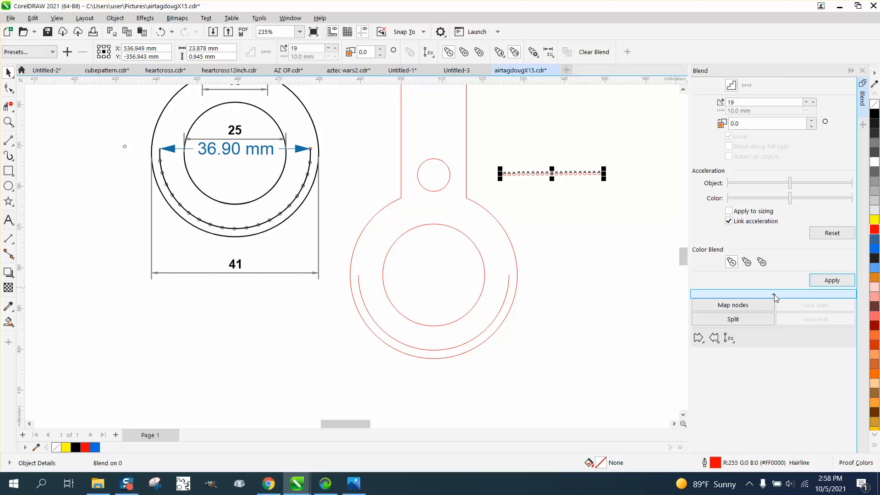
{"action": "left_click", "coordinate": [734, 344]}
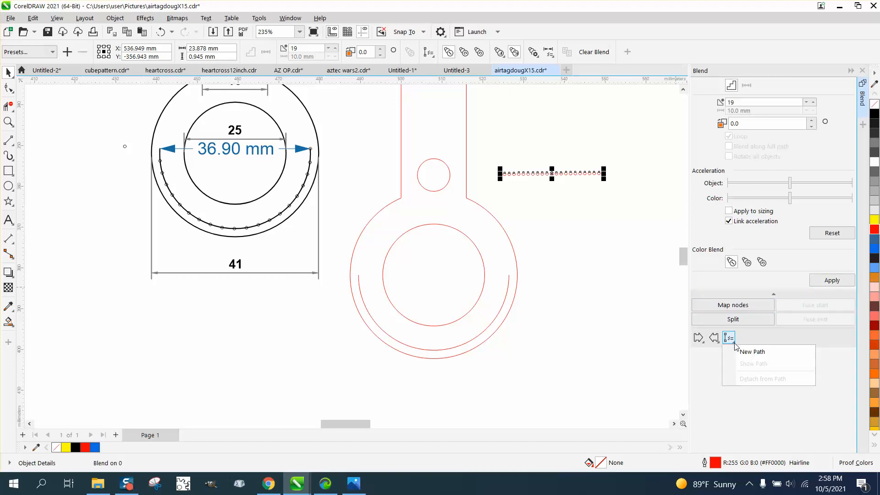
{"action": "left_click", "coordinate": [748, 352]}
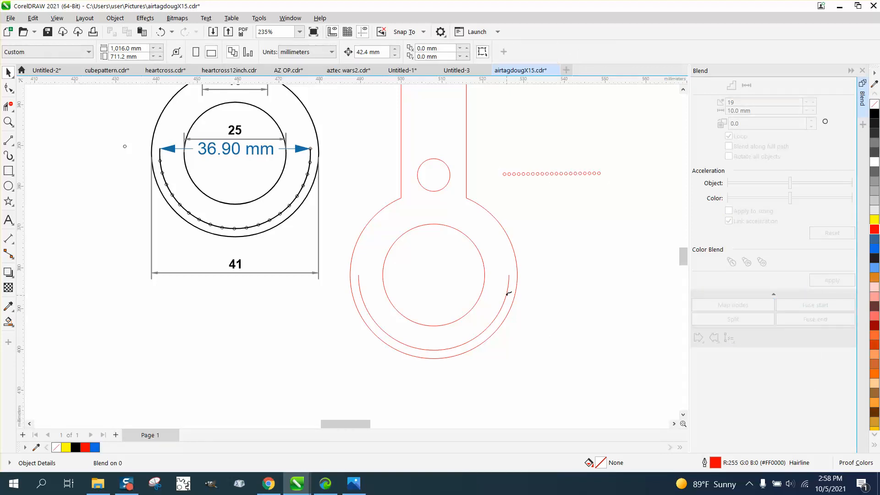
{"action": "left_click", "coordinate": [508, 293]}
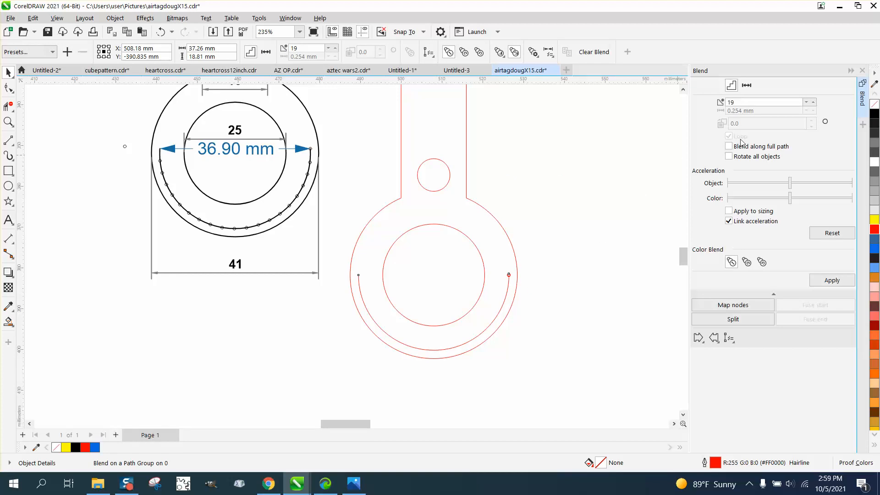
{"action": "left_click", "coordinate": [729, 146]}
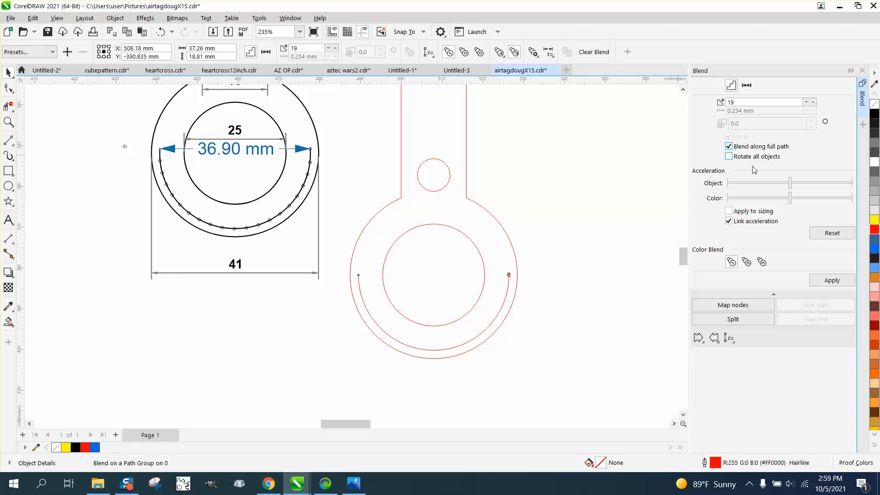
{"action": "left_click", "coordinate": [828, 280]}
{"action": "left_click", "coordinate": [618, 275]}
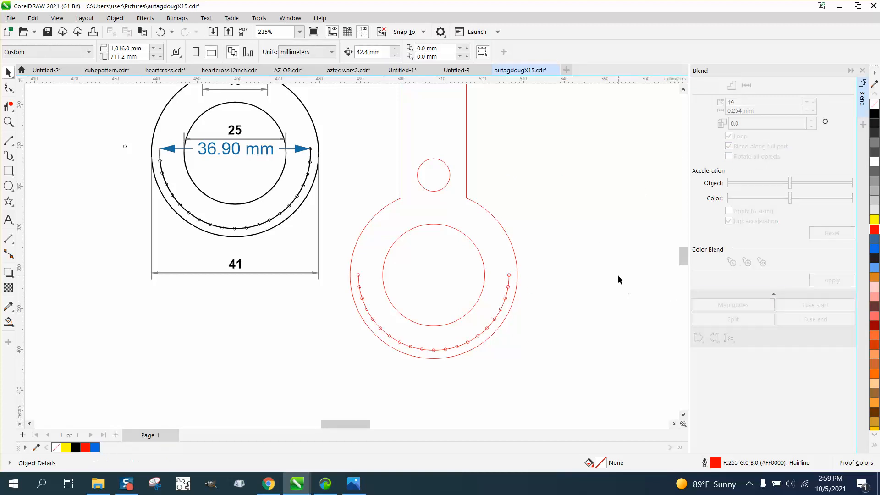
Break the circle blend apart from the stitch arc
{"action": "left_click", "coordinate": [508, 286]}
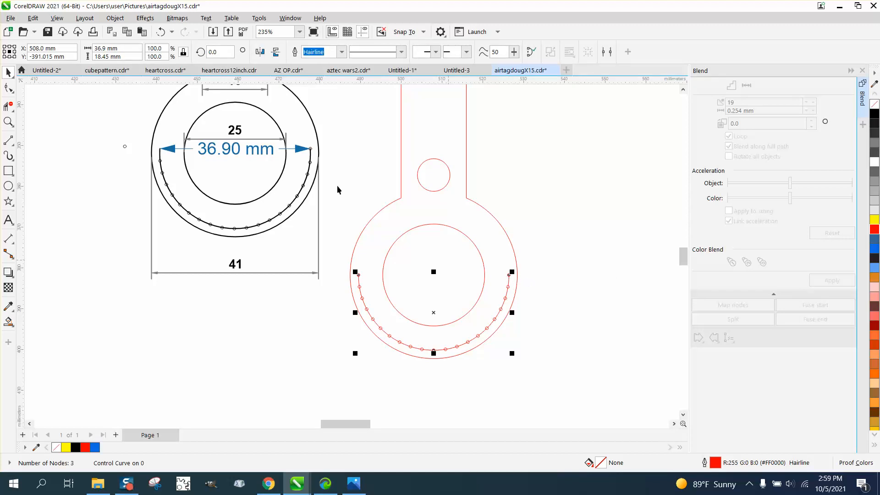
{"action": "left_click", "coordinate": [115, 18]}
{"action": "mouse_move", "coordinate": [140, 205]}
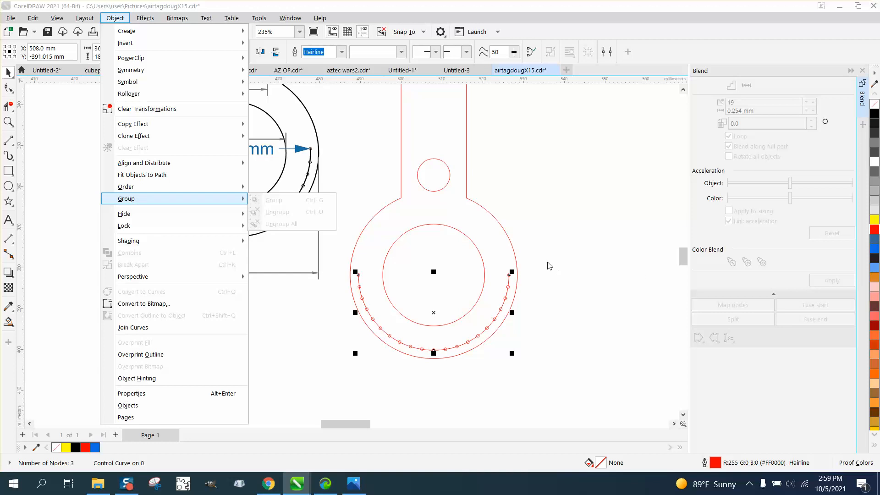
{"action": "left_click_drag", "start_coordinate": [552, 256], "coordinate": [321, 370]}
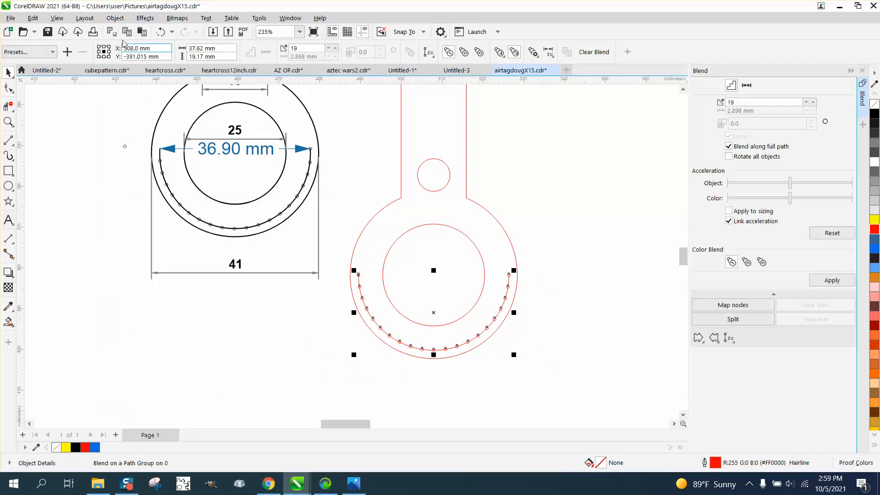
{"action": "left_click", "coordinate": [115, 17]}
{"action": "left_click", "coordinate": [133, 265]}
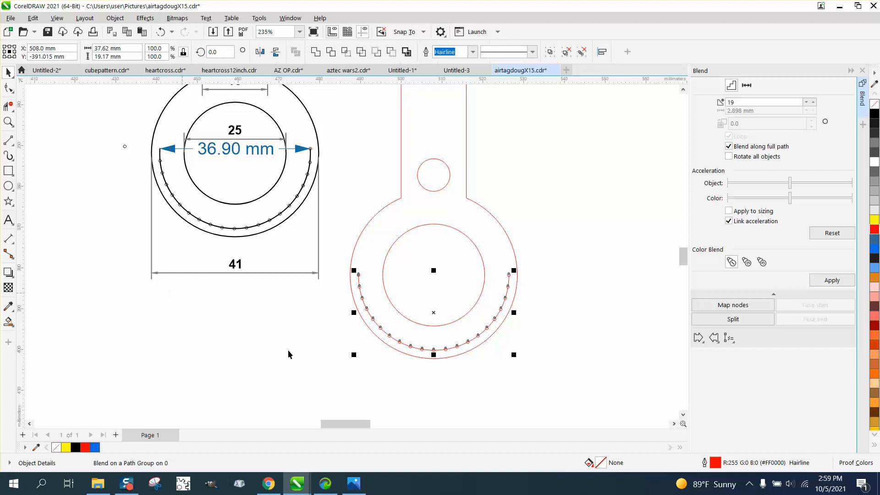
{"action": "left_click", "coordinate": [336, 315]}
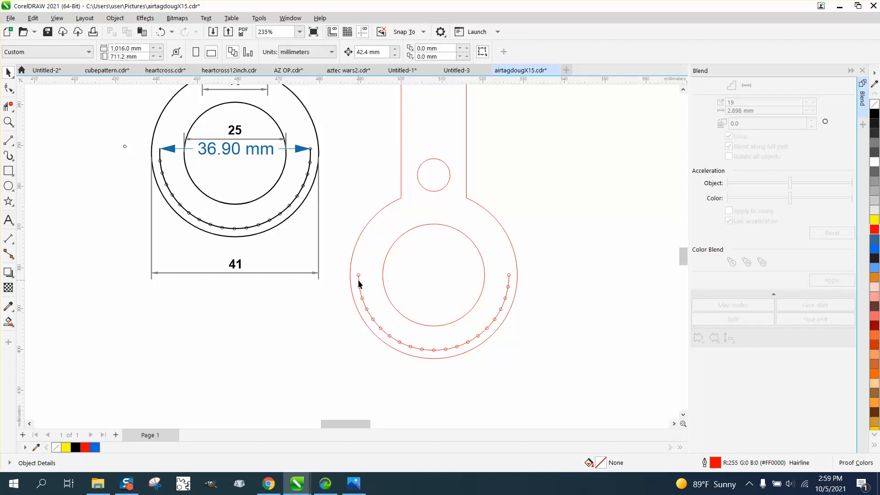
Recolor the stitch arc's outline black and set its width to 0.01 in
{"action": "left_click", "coordinate": [358, 280]}
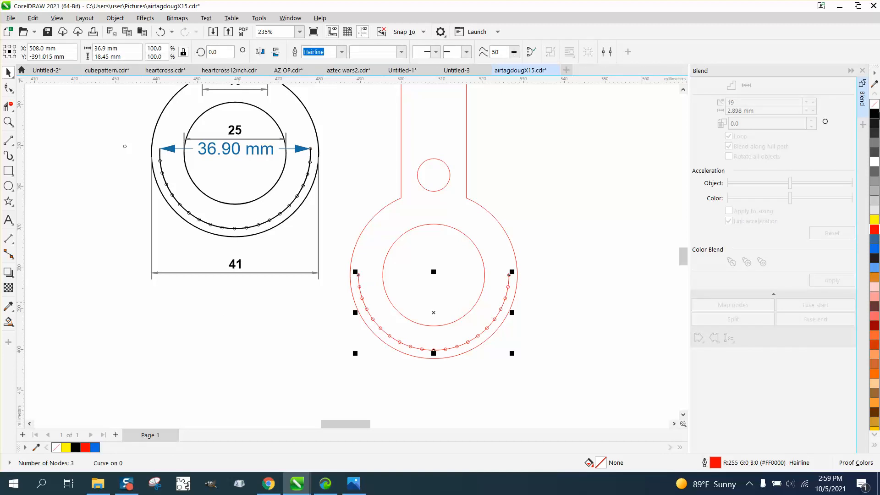
{"action": "right_click", "coordinate": [876, 114]}
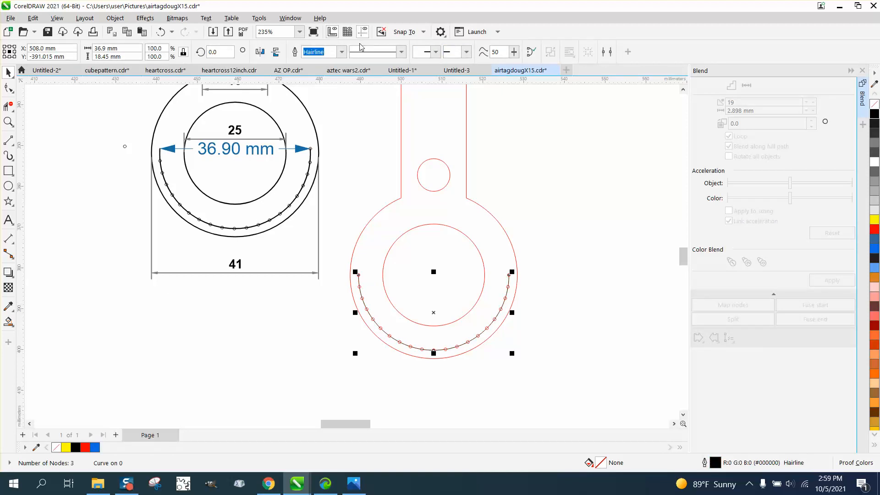
{"action": "left_click", "coordinate": [342, 52]}
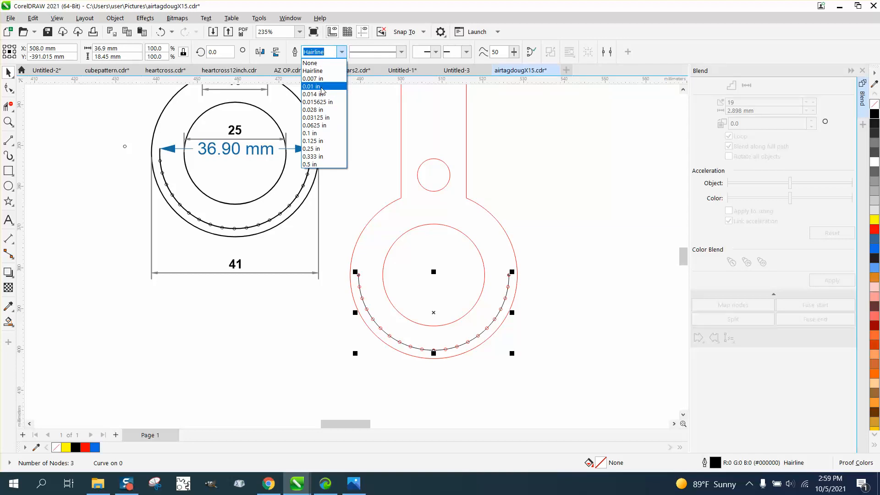
{"action": "left_click", "coordinate": [314, 134]}
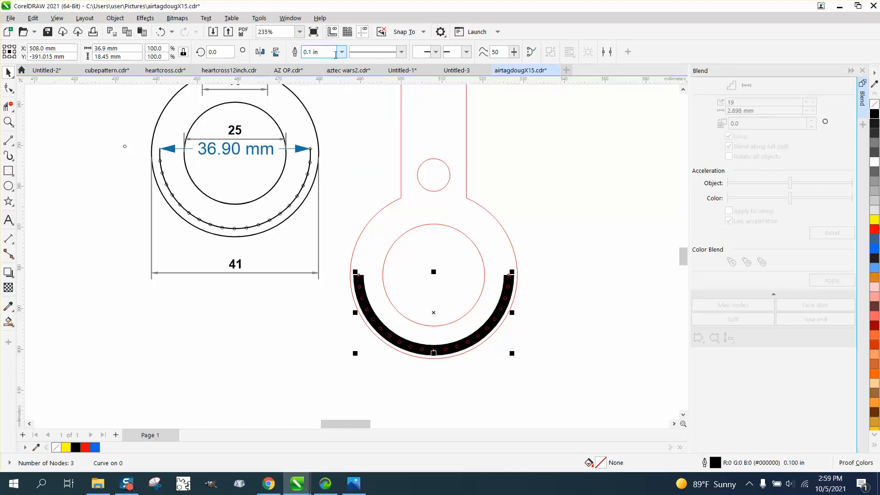
{"action": "left_click", "coordinate": [342, 52]}
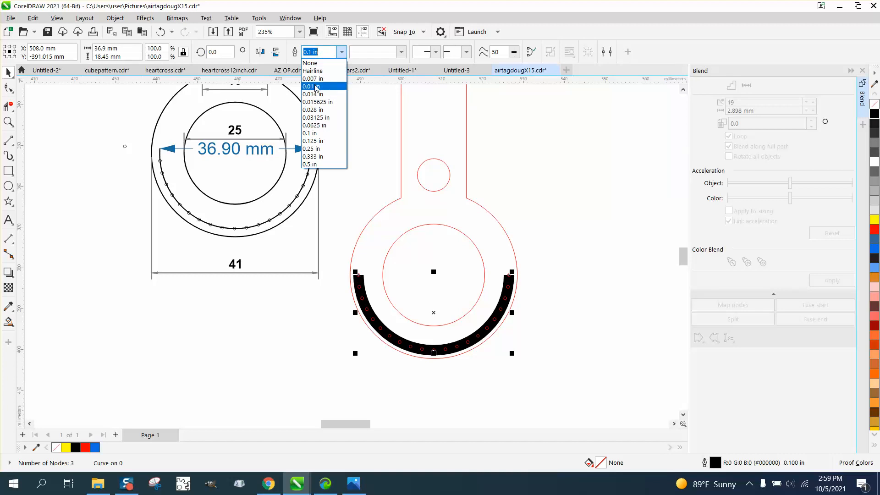
{"action": "left_click", "coordinate": [316, 87]}
{"action": "left_click", "coordinate": [567, 205]}
Compare the redrawn red holder with the short and long original templates, and view it up close
{"action": "scroll", "coordinate": [475, 238], "scroll_direction": "down", "scroll_amount": 2}
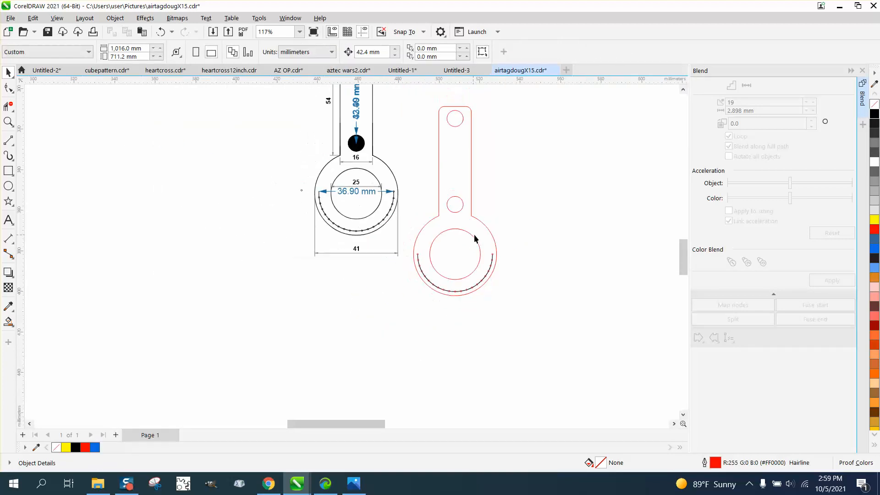
{"action": "scroll", "coordinate": [543, 167], "scroll_direction": "down", "scroll_amount": 1}
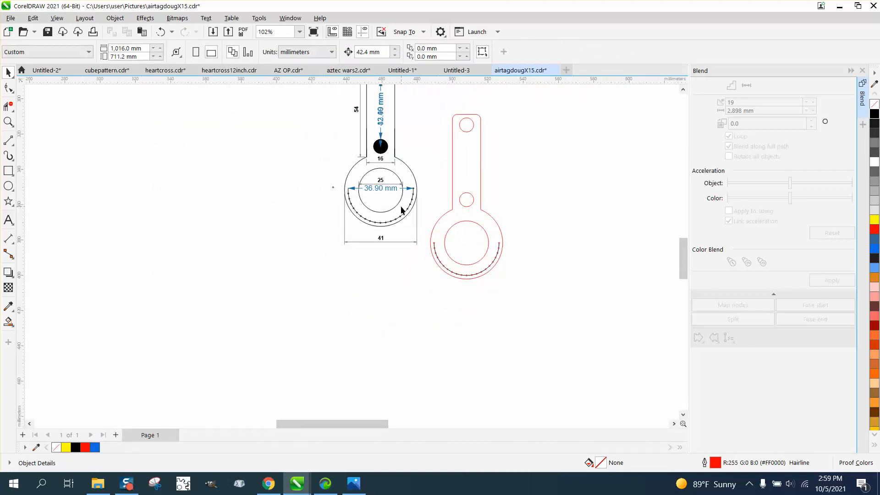
{"action": "scroll", "coordinate": [469, 251], "scroll_direction": "down", "scroll_amount": 1}
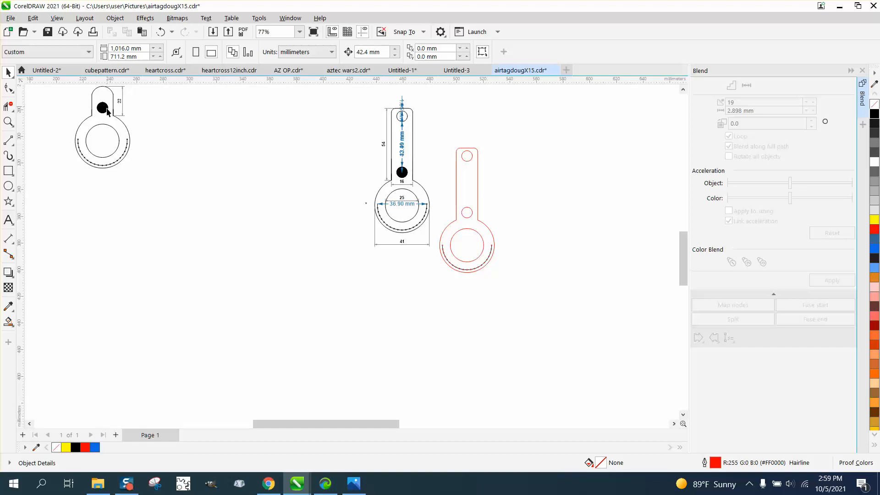
{"action": "scroll", "coordinate": [142, 128], "scroll_direction": "down", "scroll_amount": 1}
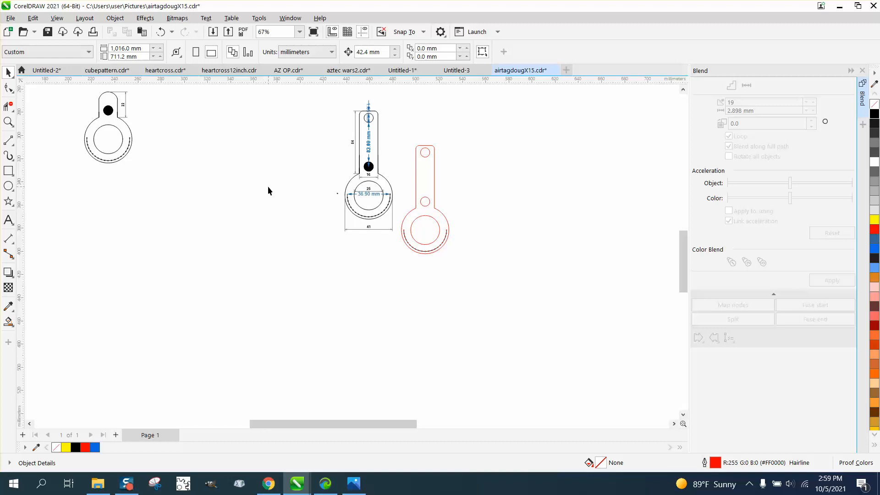
{"action": "scroll", "coordinate": [268, 191], "scroll_direction": "down", "scroll_amount": 1}
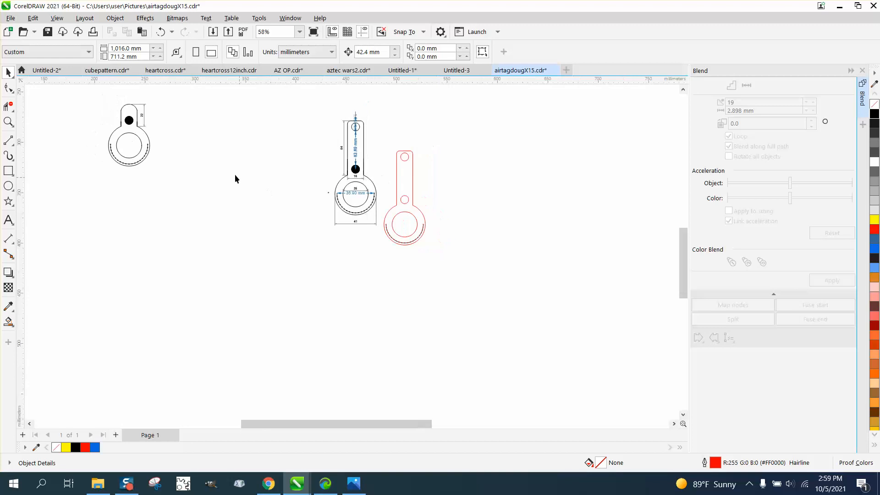
{"action": "left_click", "coordinate": [9, 122]}
{"action": "left_click_drag", "start_coordinate": [386, 150], "coordinate": [466, 234]}
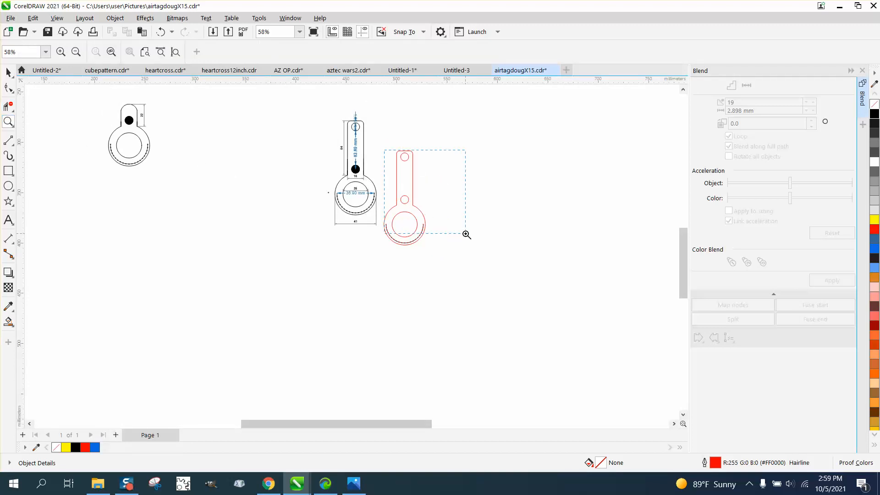